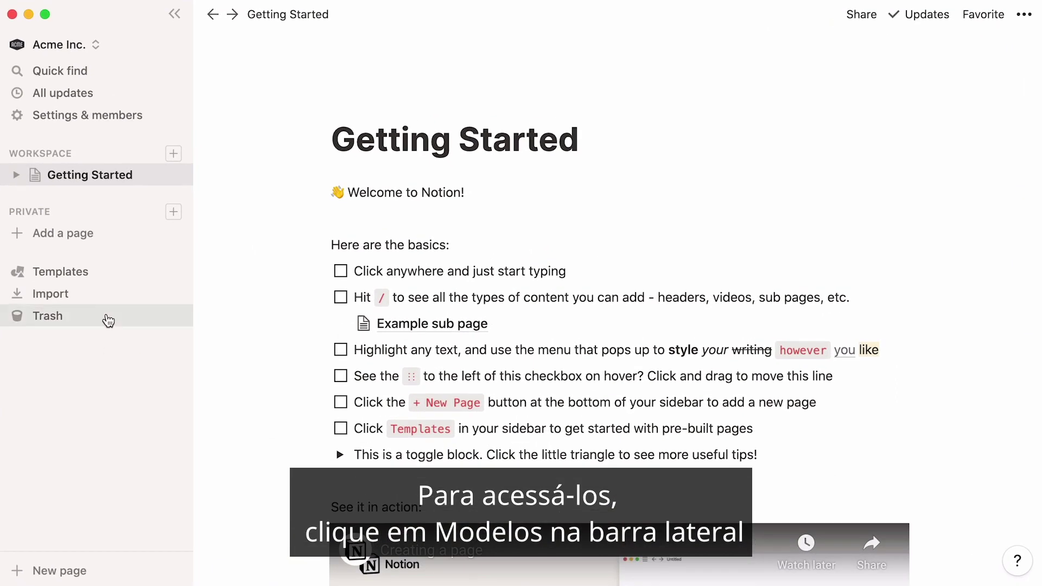
Add the Engineering Wiki template from the Engineering category to the workspace, after previewing To-Do.
click(111, 271)
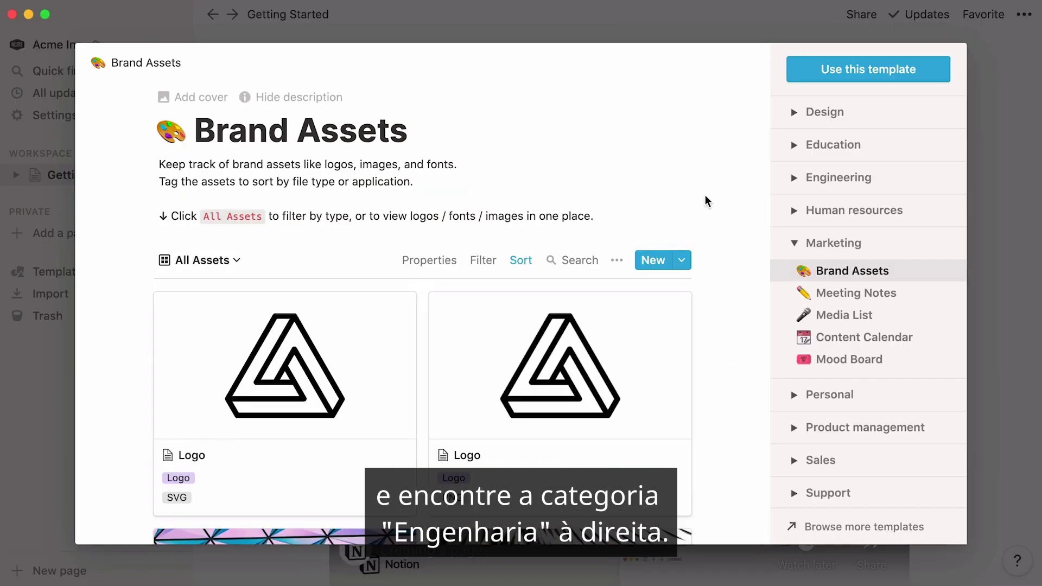
click(801, 189)
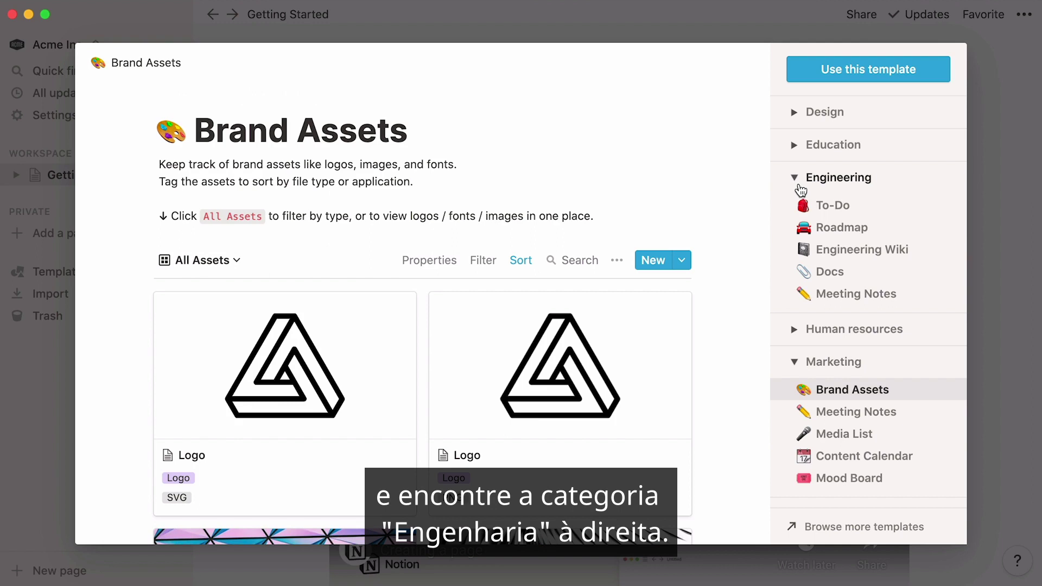
click(790, 206)
click(800, 249)
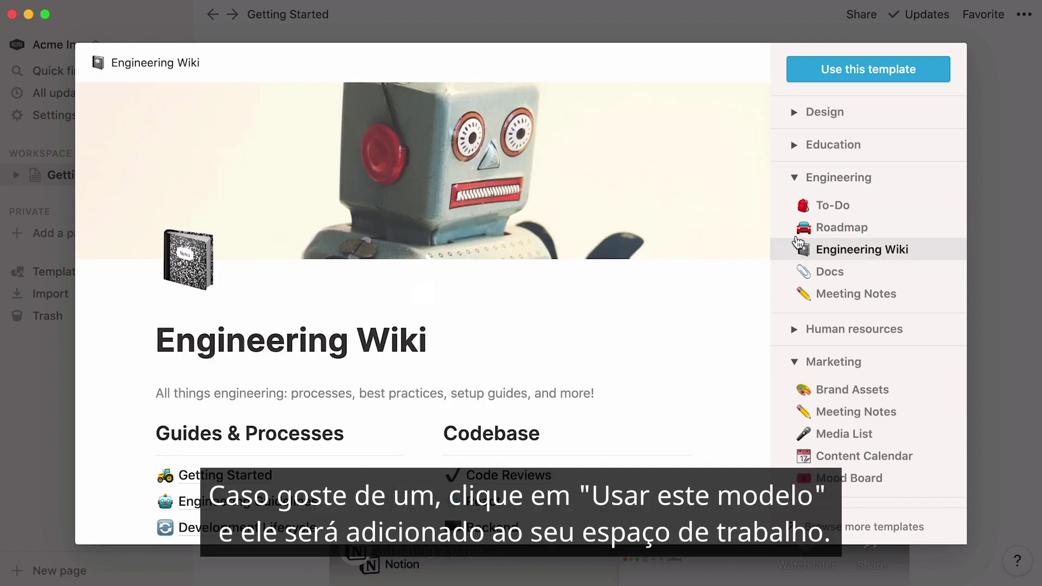
click(873, 77)
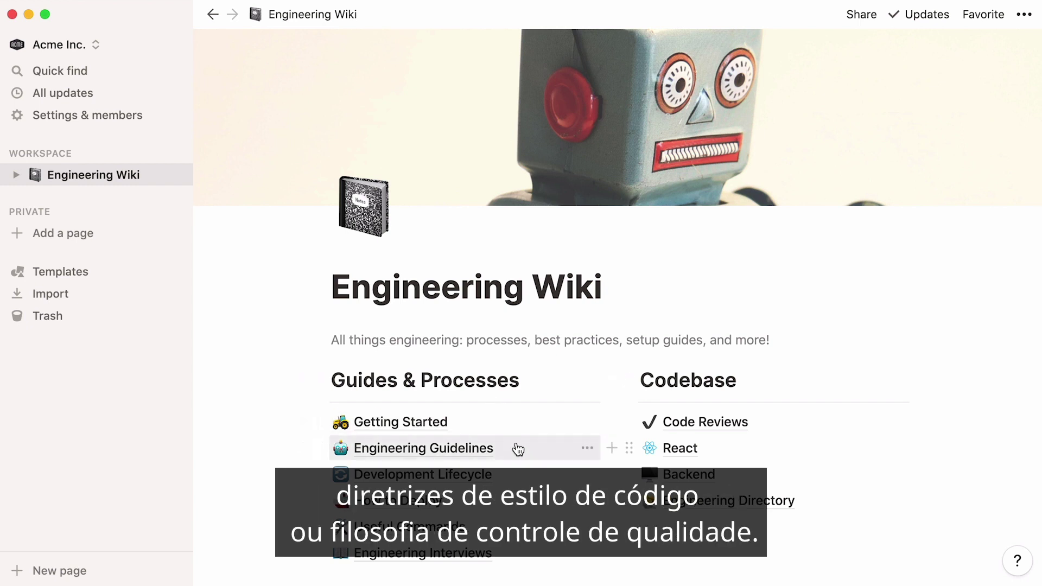
scroll(260, 509, down, 5)
click(406, 491)
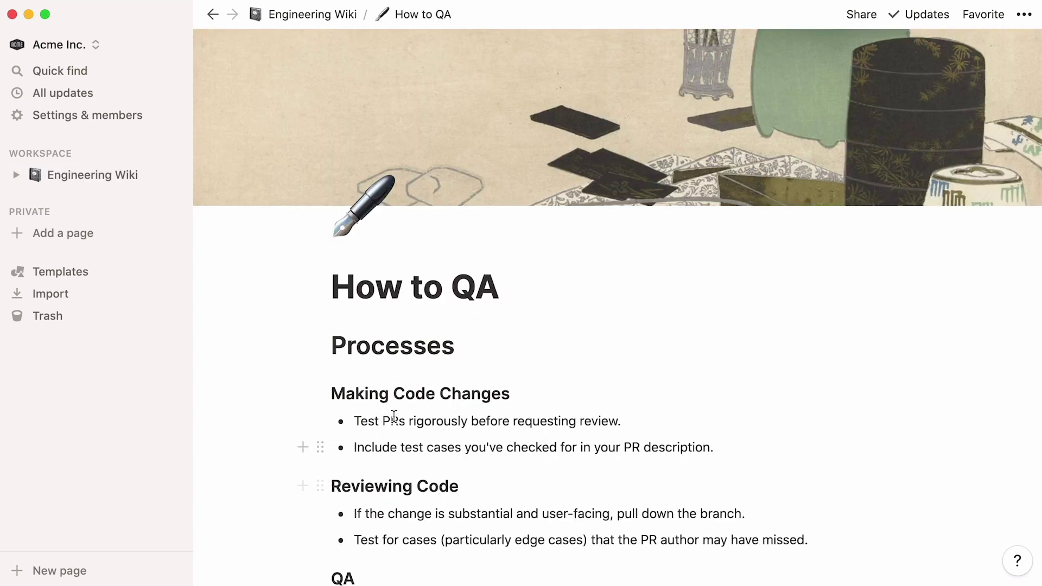
click(331, 17)
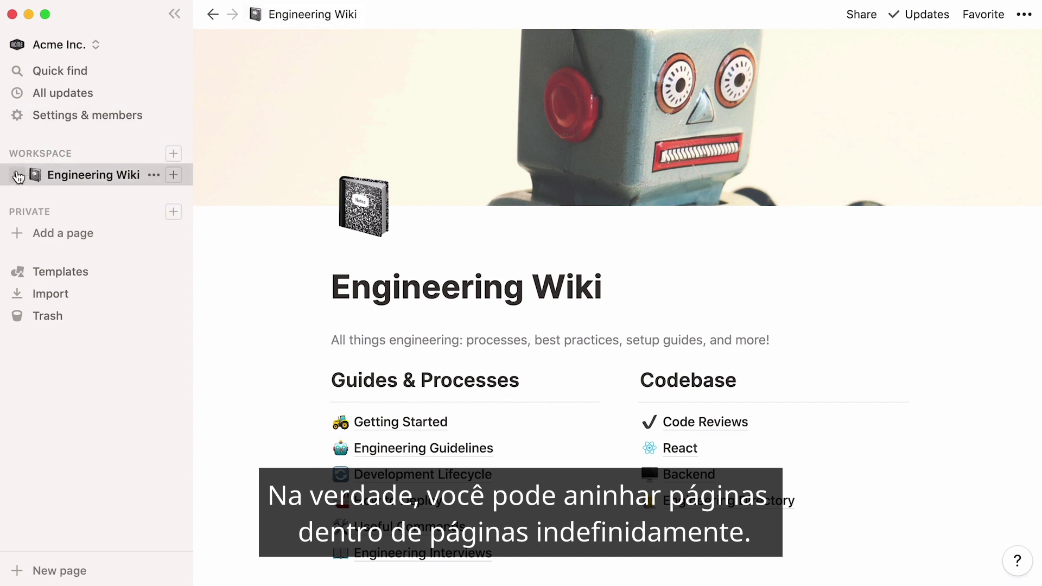
Expand Engineering Wiki, Getting Started, The Basics and Code Blocks down to Code Notations.
click(18, 177)
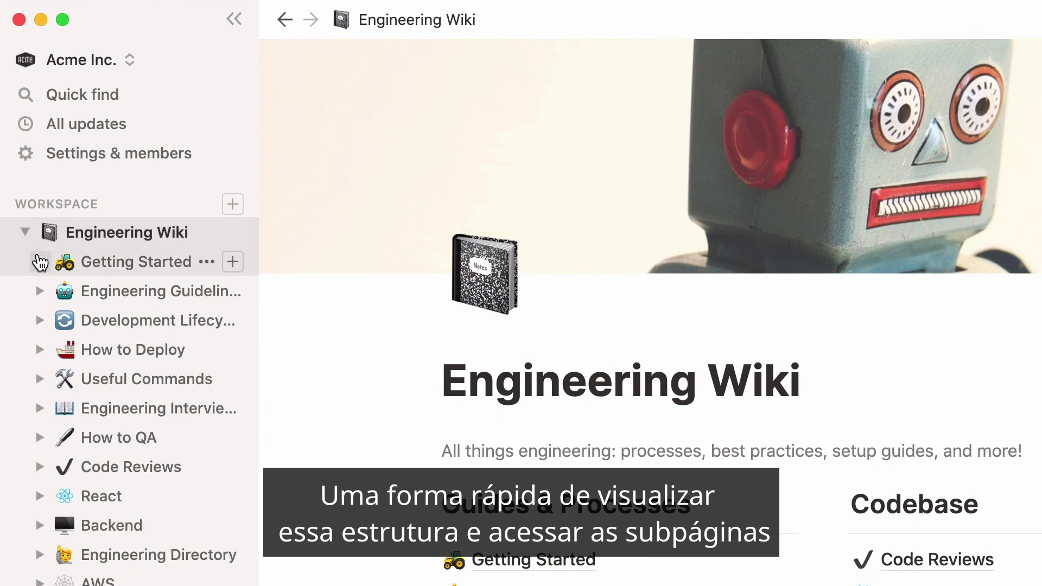
click(39, 262)
click(55, 291)
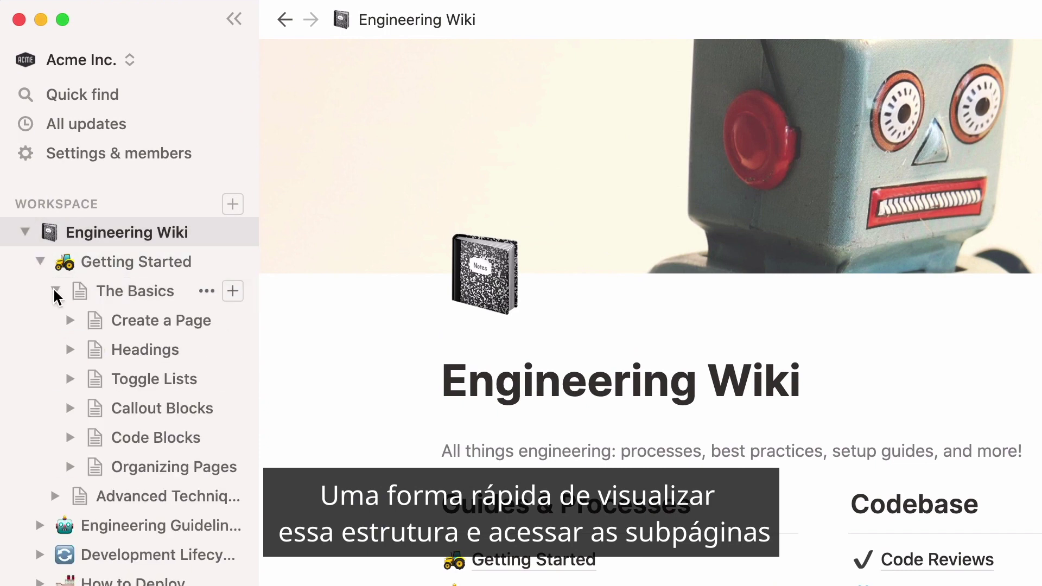
click(69, 436)
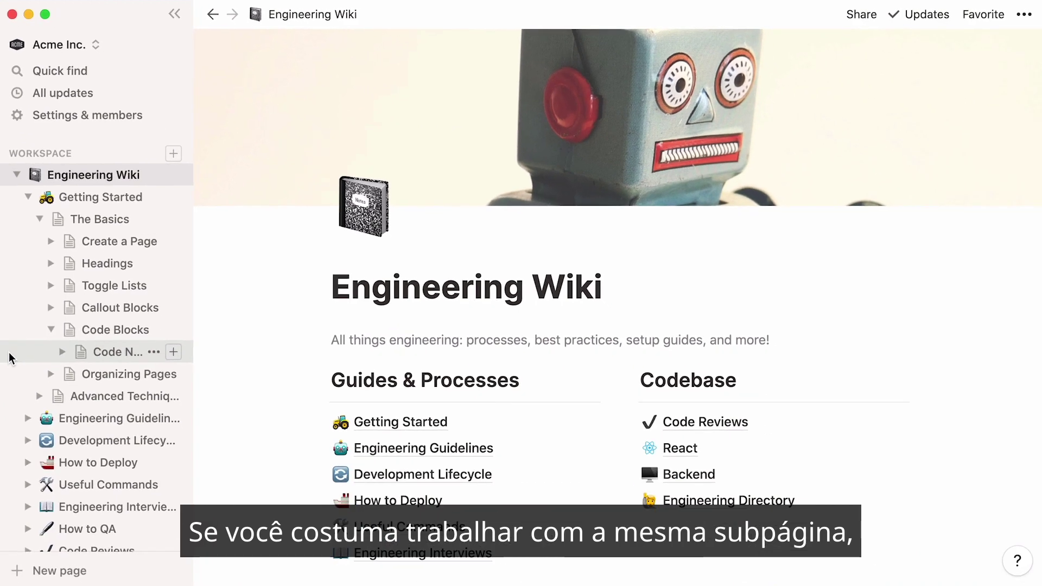
Open the Backend page, favorite it, then remove it from favorites again.
scroll(15, 481, down, 4)
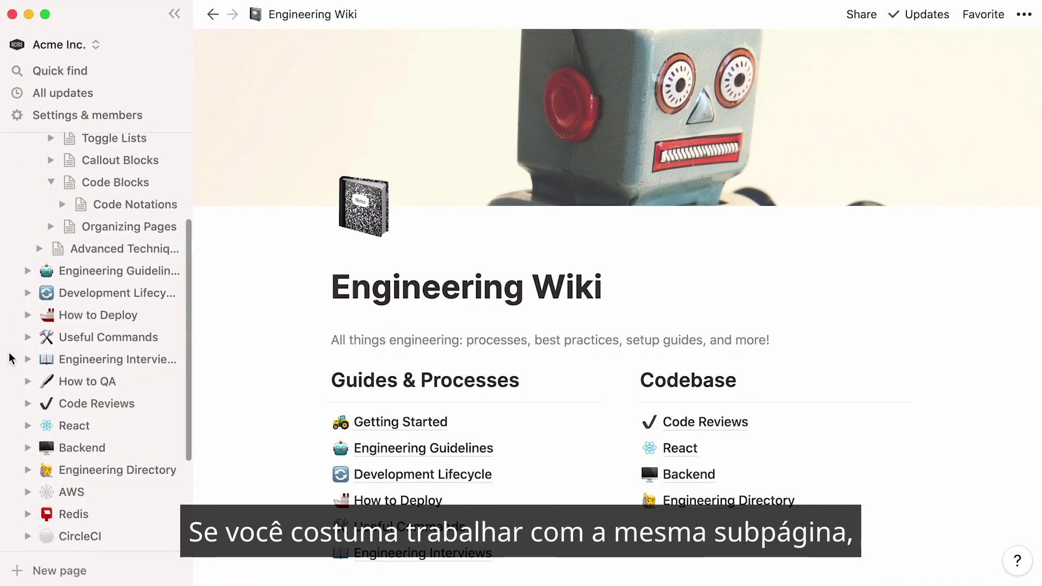
click(122, 447)
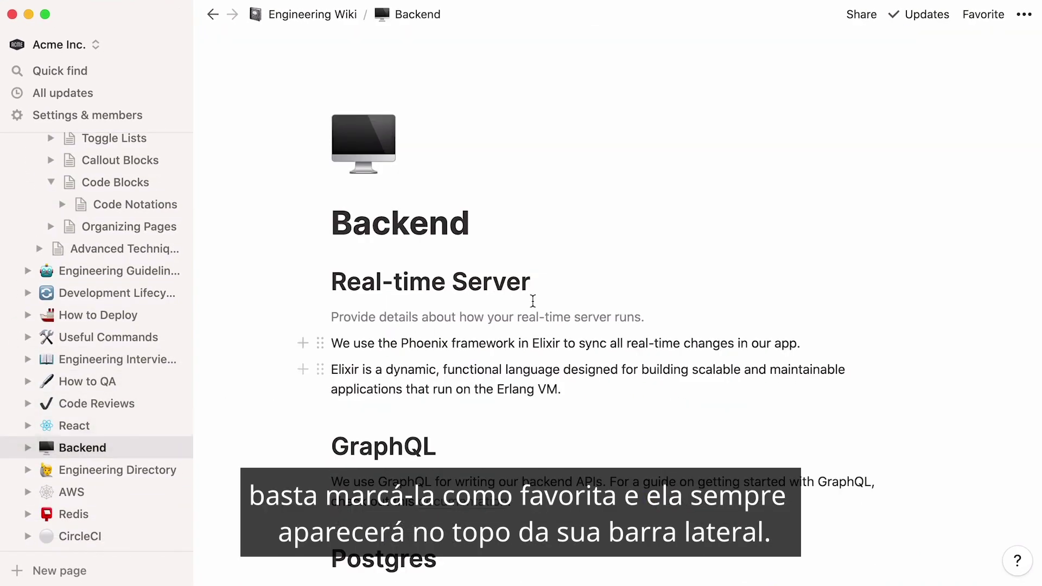
click(974, 20)
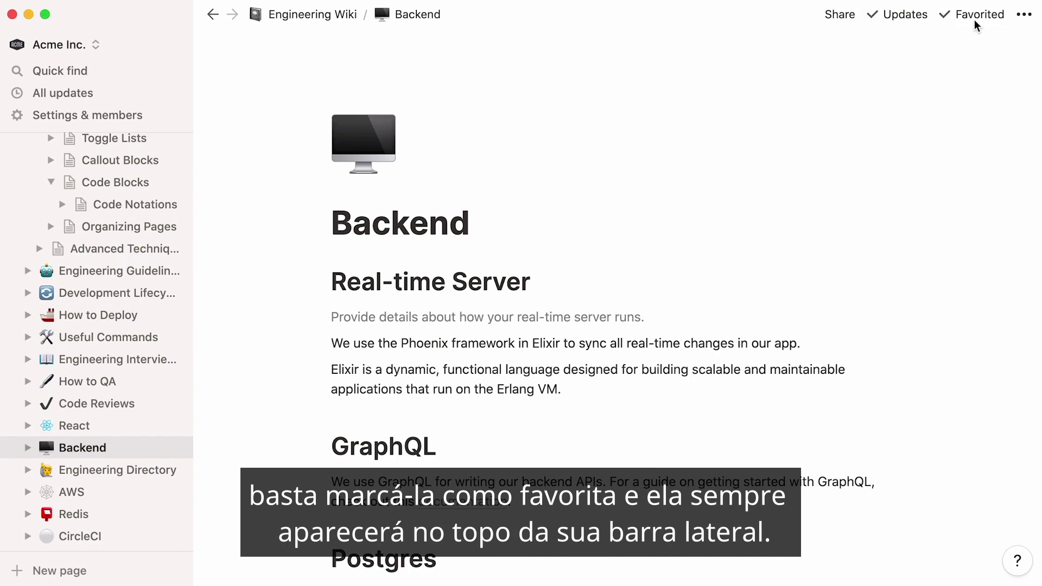
scroll(24, 197, up, 5)
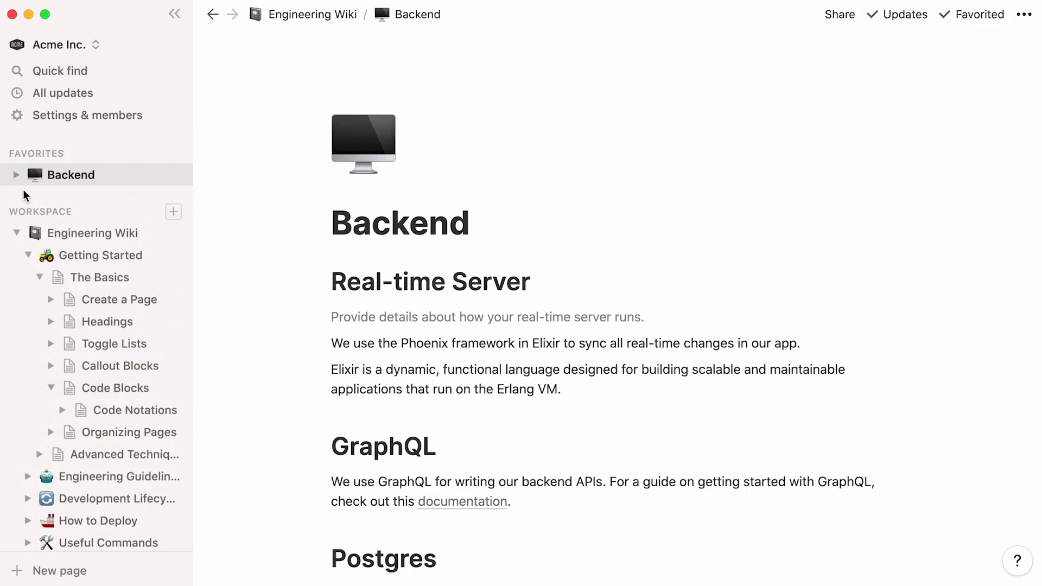
click(971, 26)
Open the Engineering Wiki page and collapse its page tree in the sidebar.
click(87, 182)
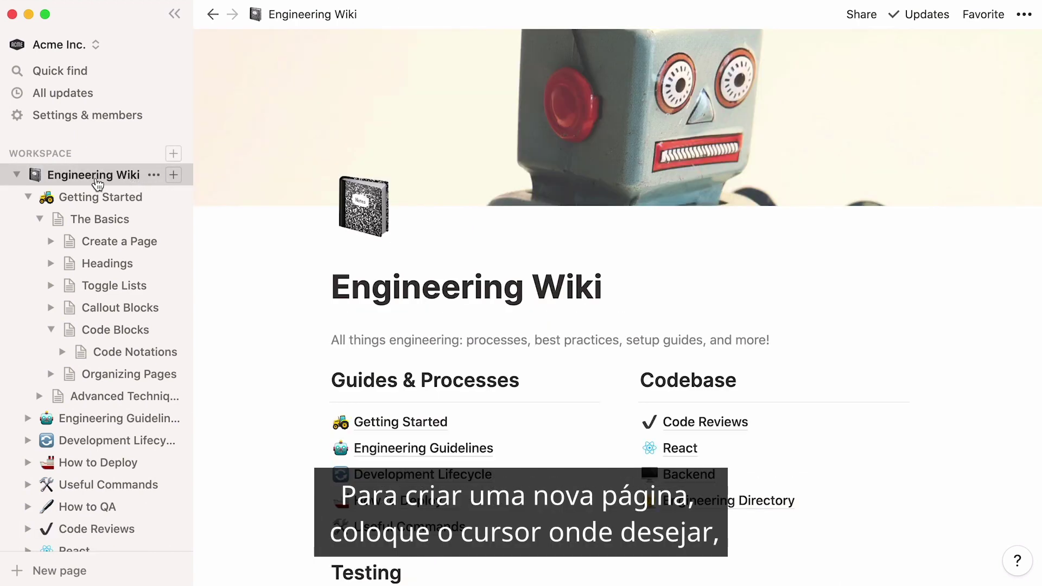
click(17, 175)
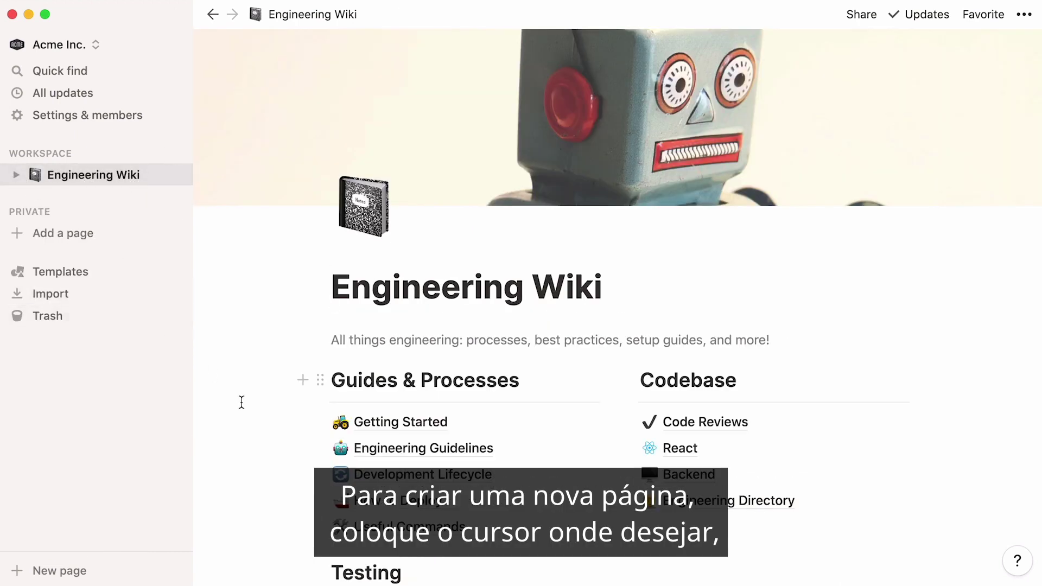
scroll(257, 420, down, 1)
Create an 'Engineering Interviews' sub-page with a book icon and pasted content.
text(/page)
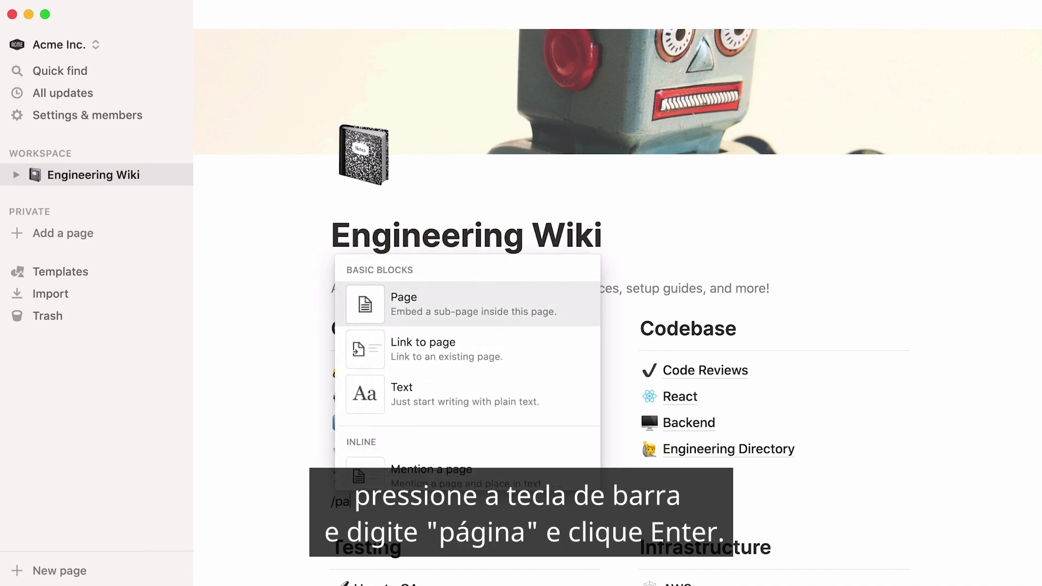
key(Return)
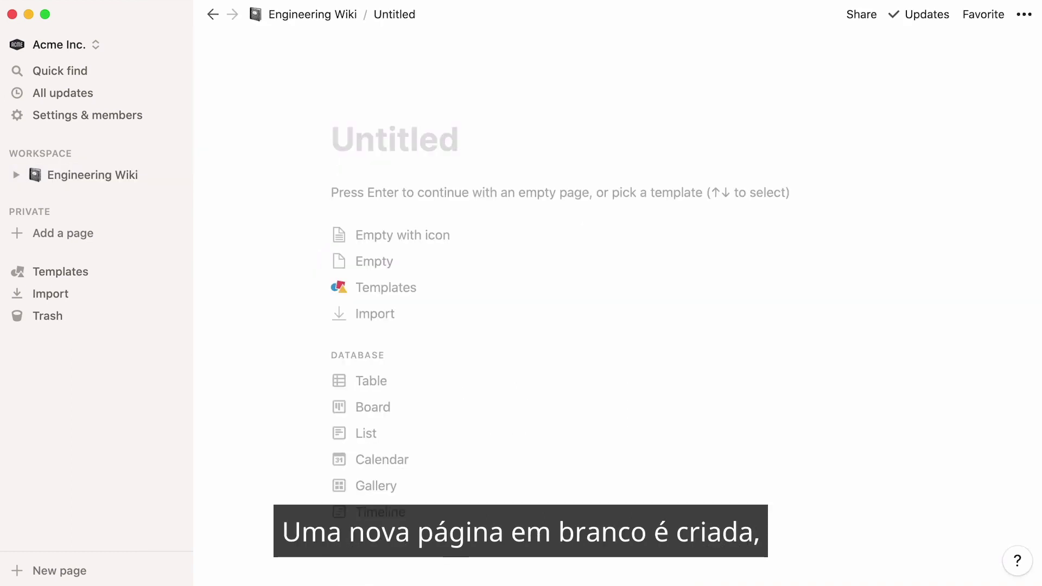
text(Engineering Interviews)
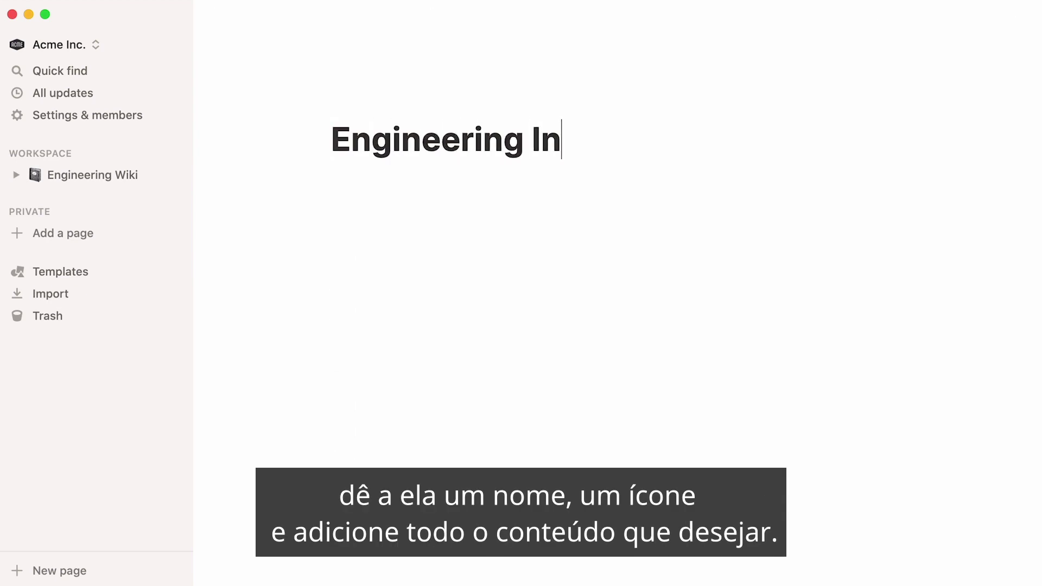
click(346, 106)
click(365, 276)
key(ctrl+v)
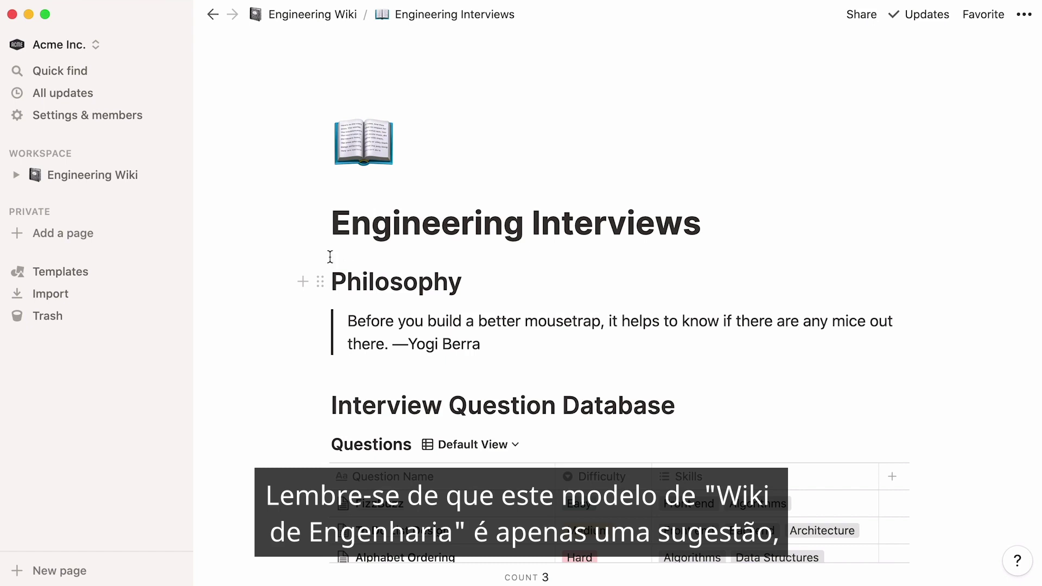
click(118, 183)
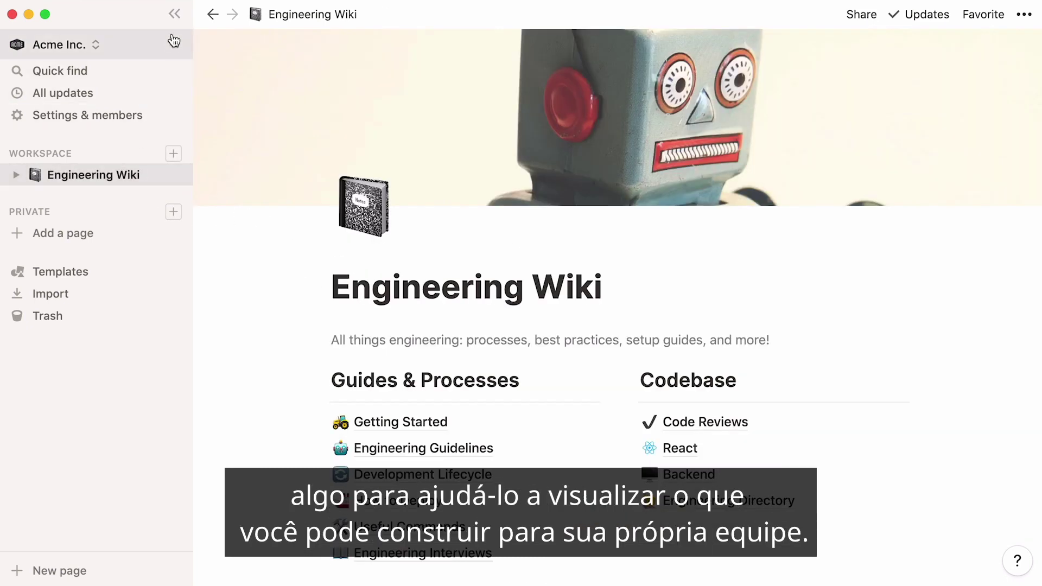
click(174, 14)
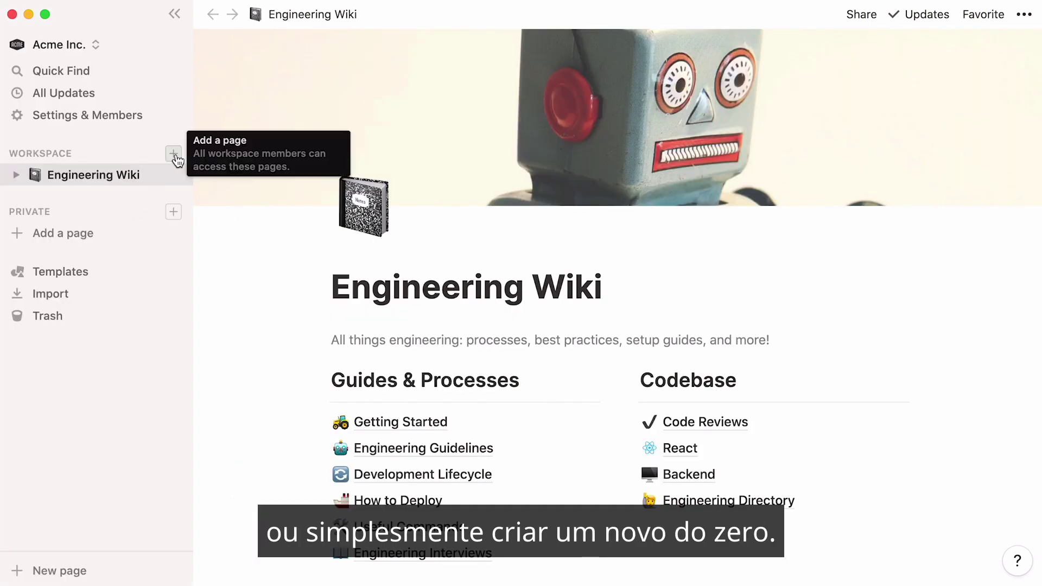
click(174, 155)
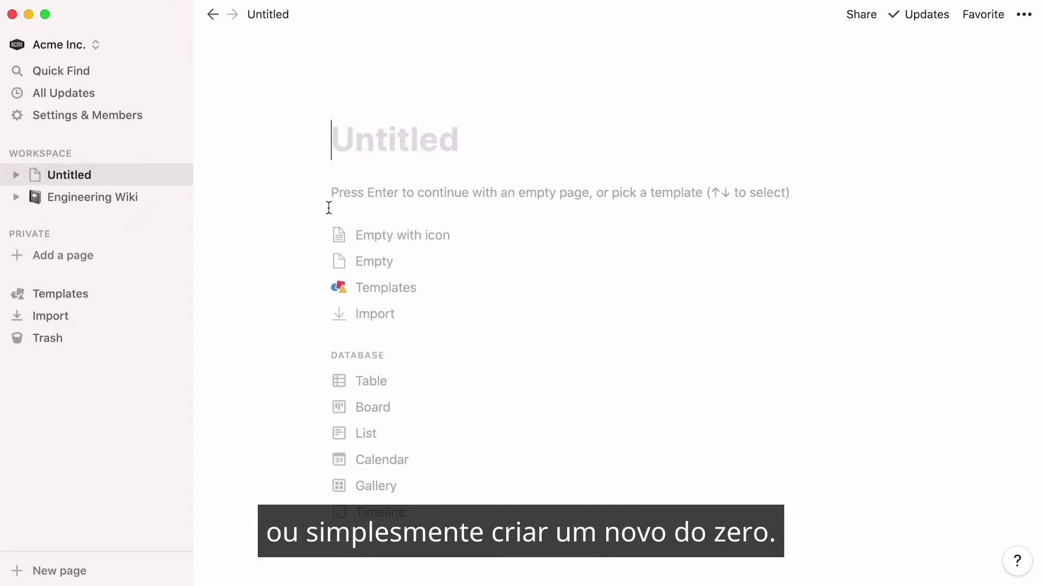
click(391, 240)
text(Acme Engineering Wiki)
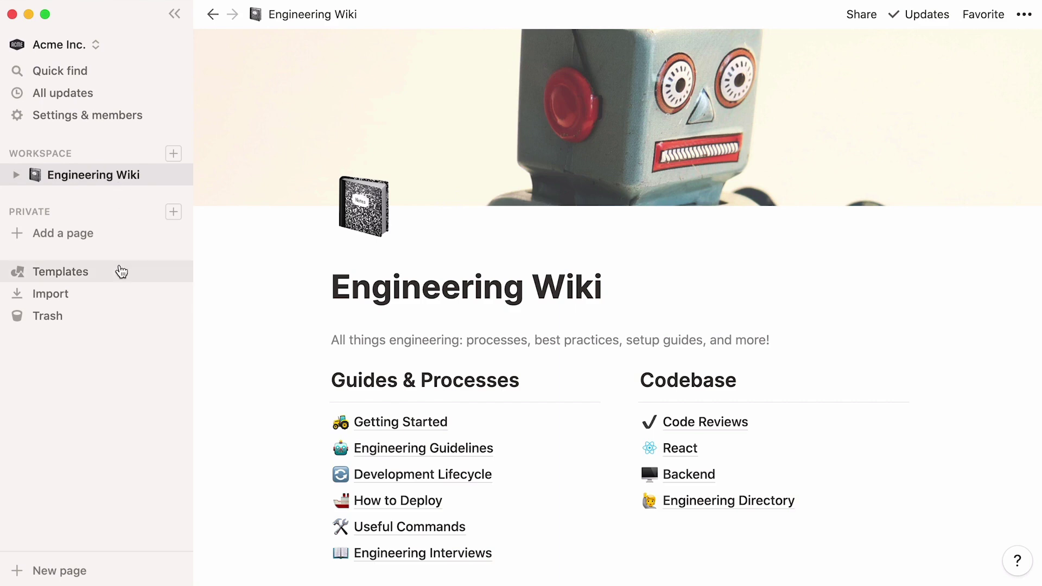
Add the Engineering To-Do template and open its 'UI refresh for login screen' task.
click(116, 270)
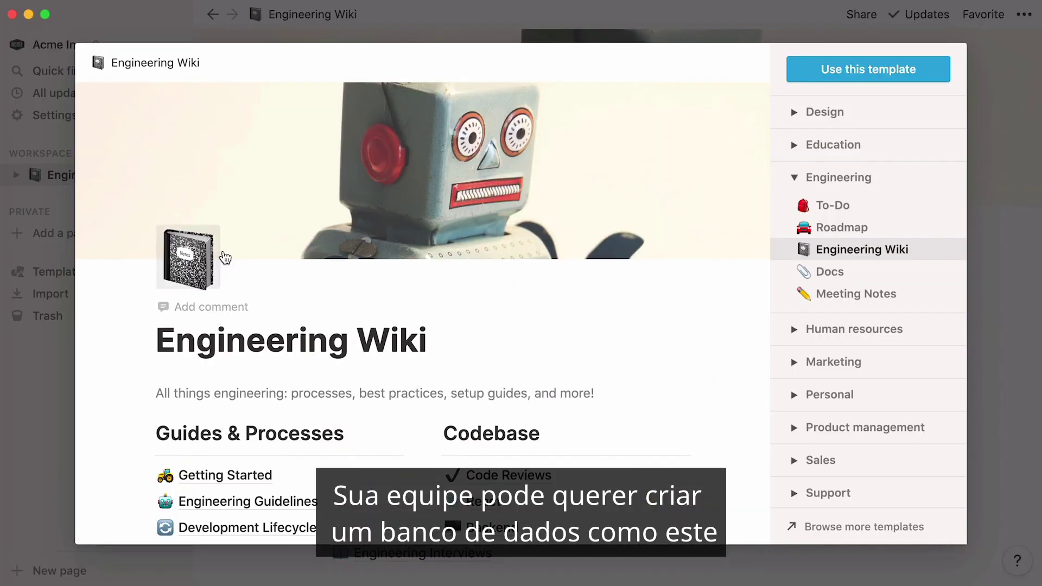
click(890, 204)
click(916, 81)
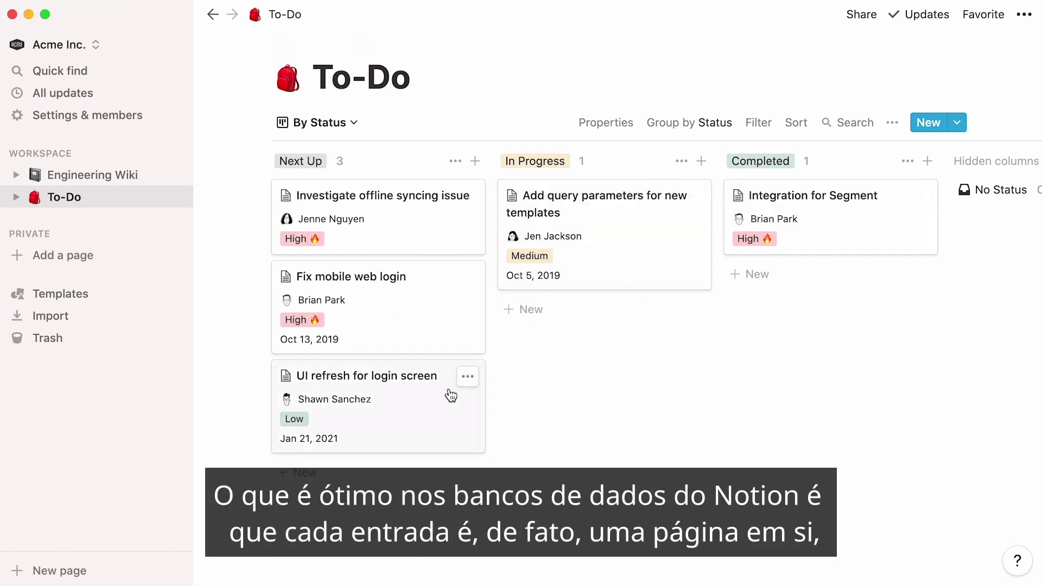
click(418, 390)
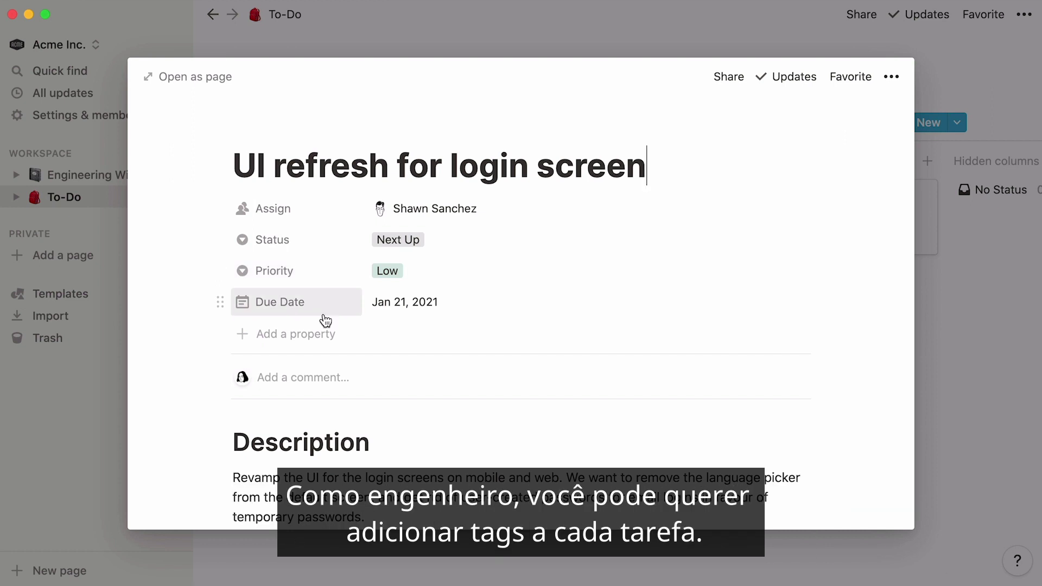
Add a new multi-select property named 'Tags' to the task.
click(310, 340)
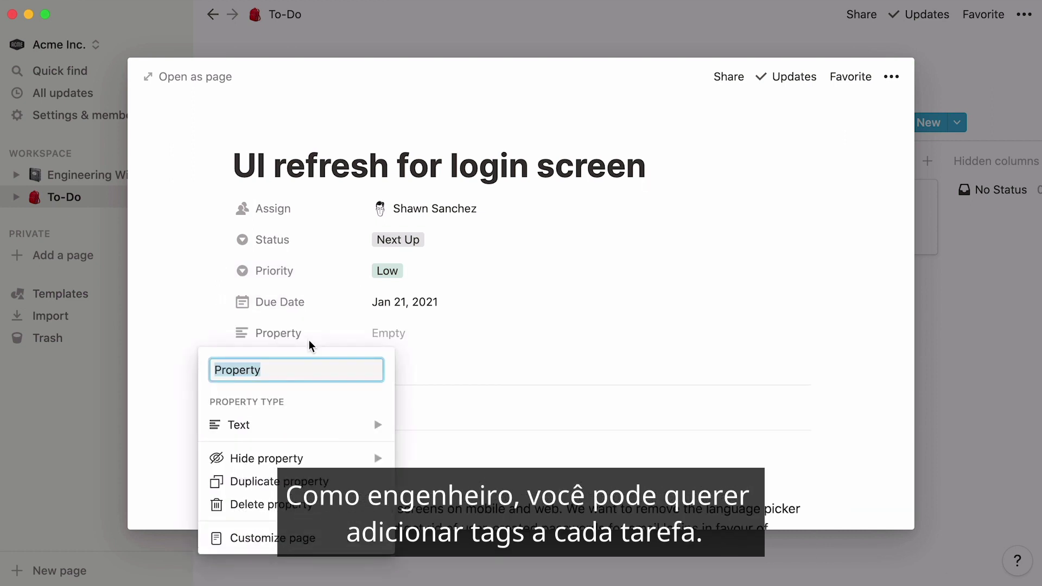
text(Tags)
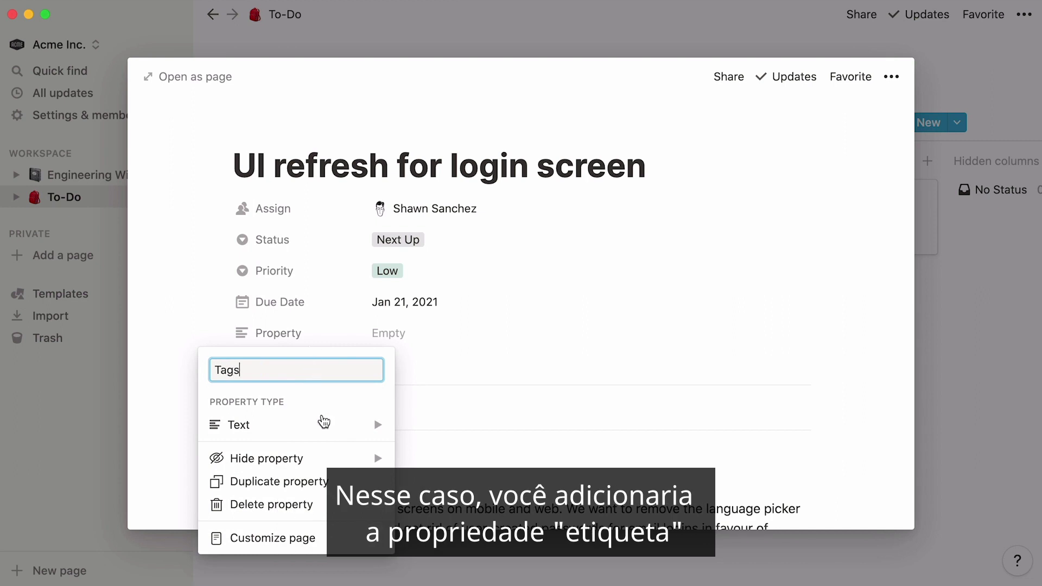
mouse_move(324, 423)
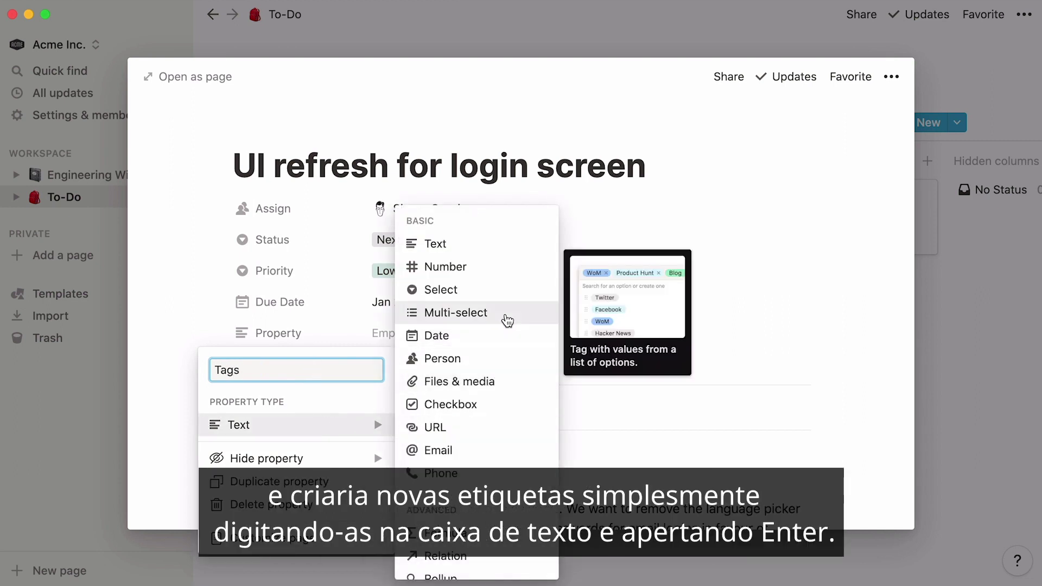
click(507, 321)
Create the Epic, Bug and Task tags, keeping only Task applied.
click(486, 328)
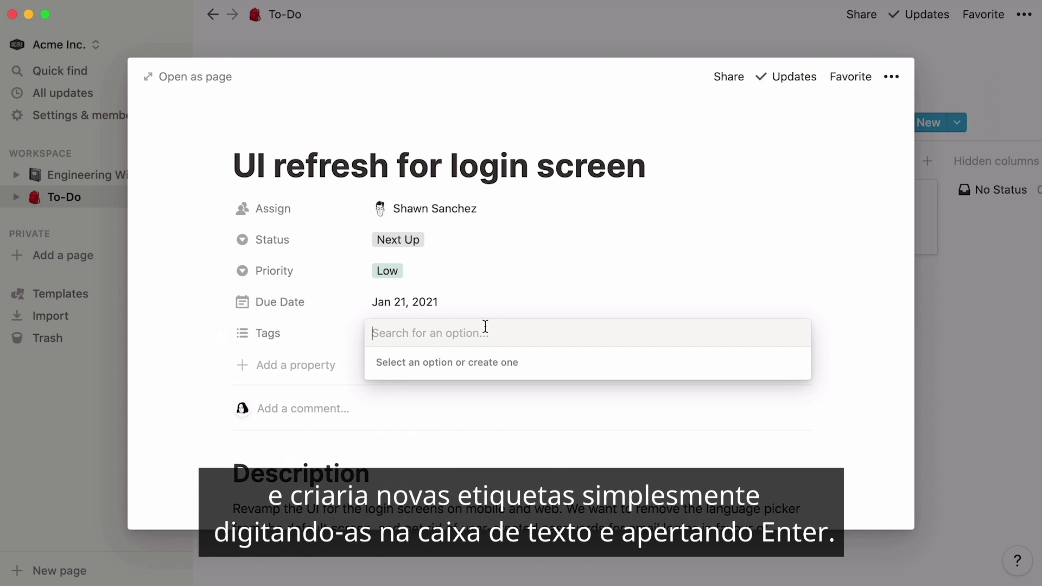
text(Epic)
key(Return)
text(Bug)
key(Return)
text(Task)
key(Return)
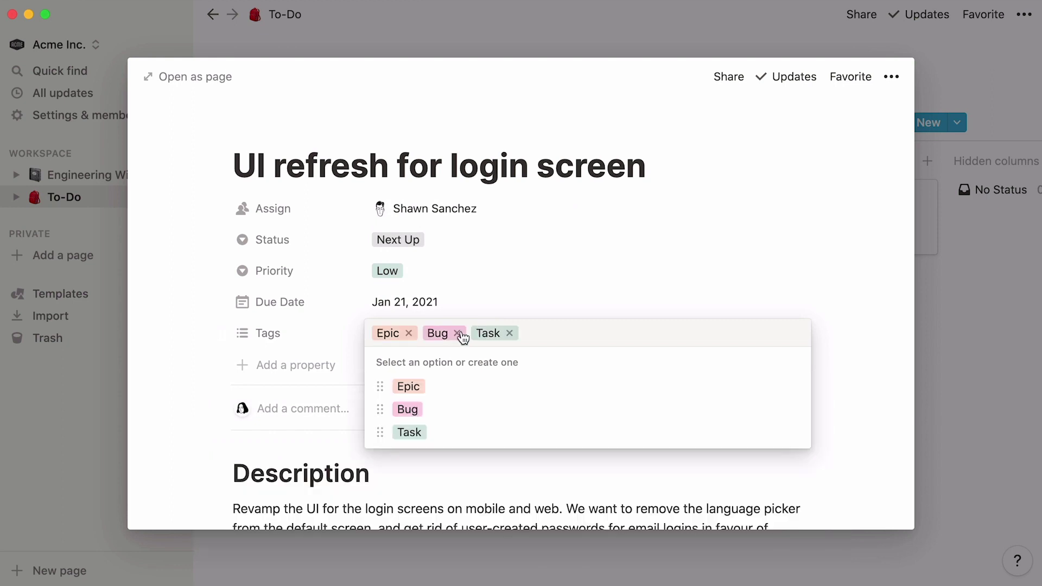
click(457, 333)
click(408, 333)
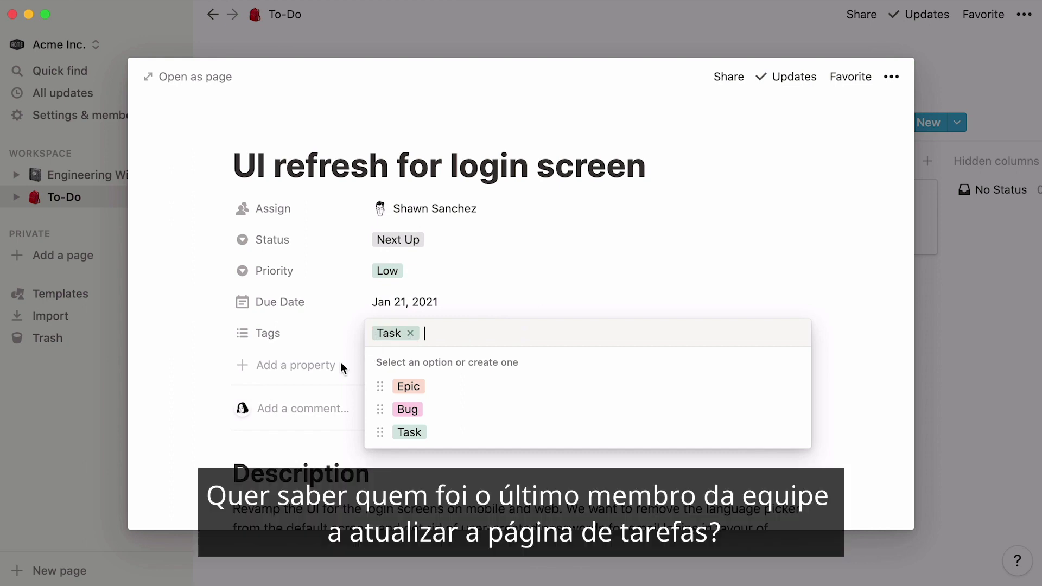
Add a 'Last edited by' property of the Last edited by type.
click(324, 366)
click(326, 368)
text(Last edited by)
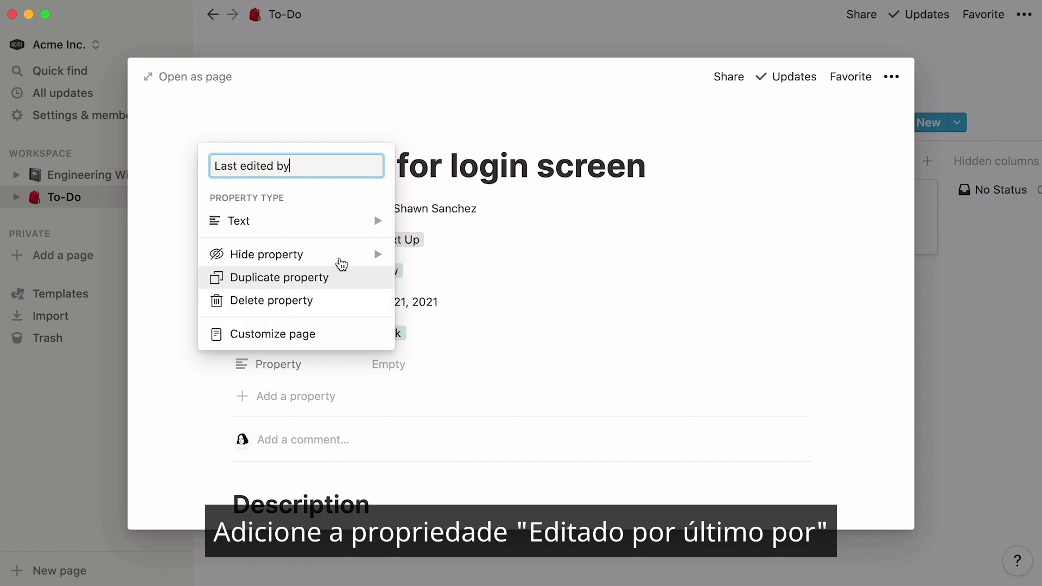
mouse_move(347, 230)
scroll(516, 336, down, 3)
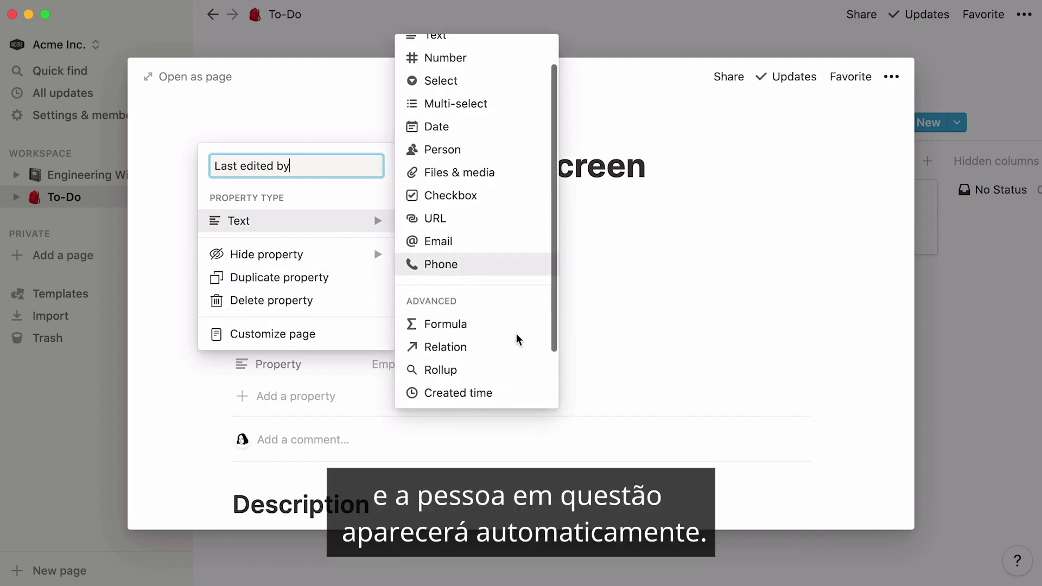
click(515, 391)
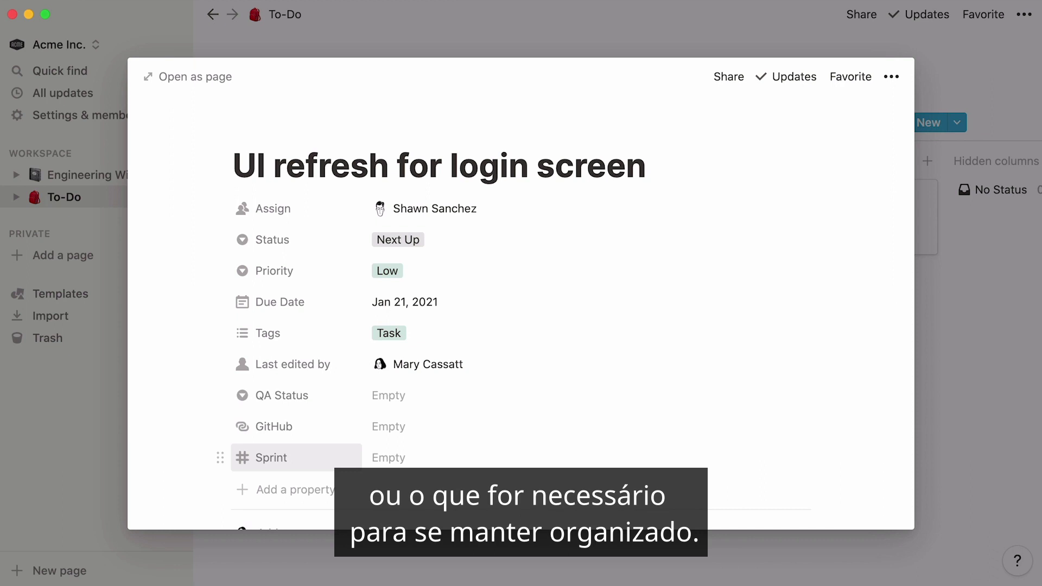
Open the Email Cleanup Project task and scroll back to its CTA Button code snippet.
click(621, 38)
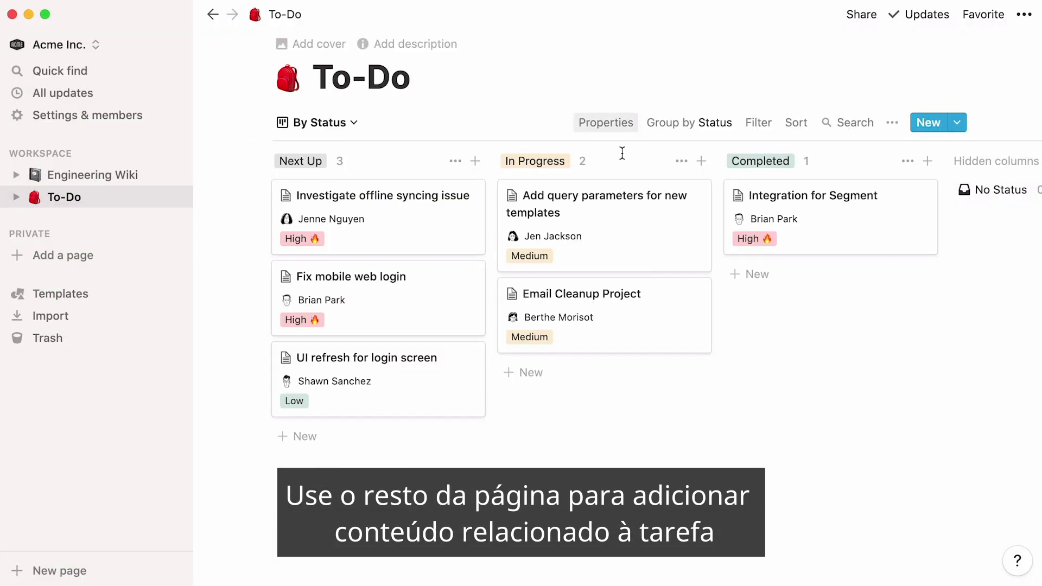
click(626, 309)
scroll(627, 309, down, 8)
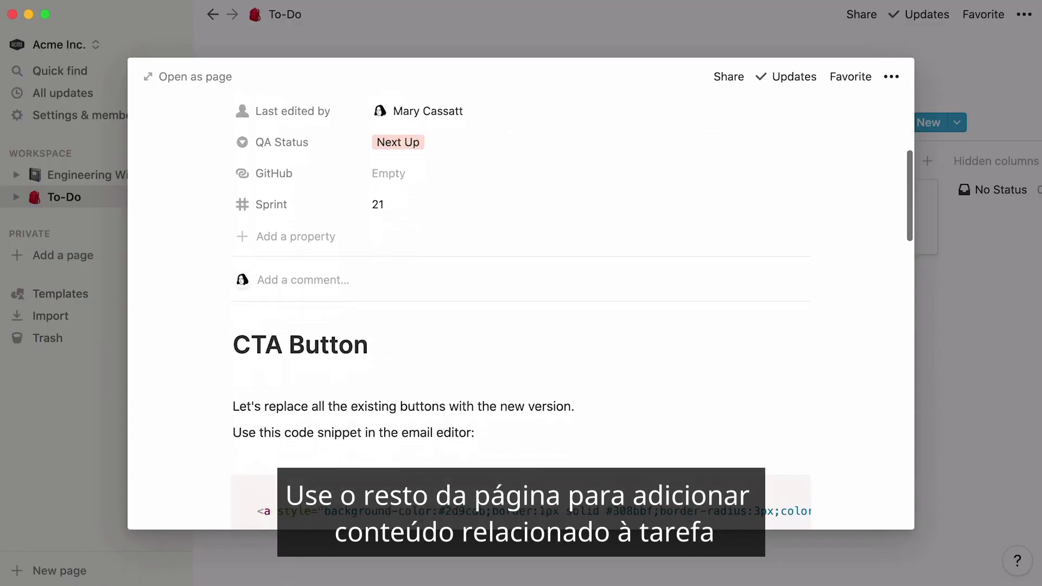
scroll(521, 293, down, 3)
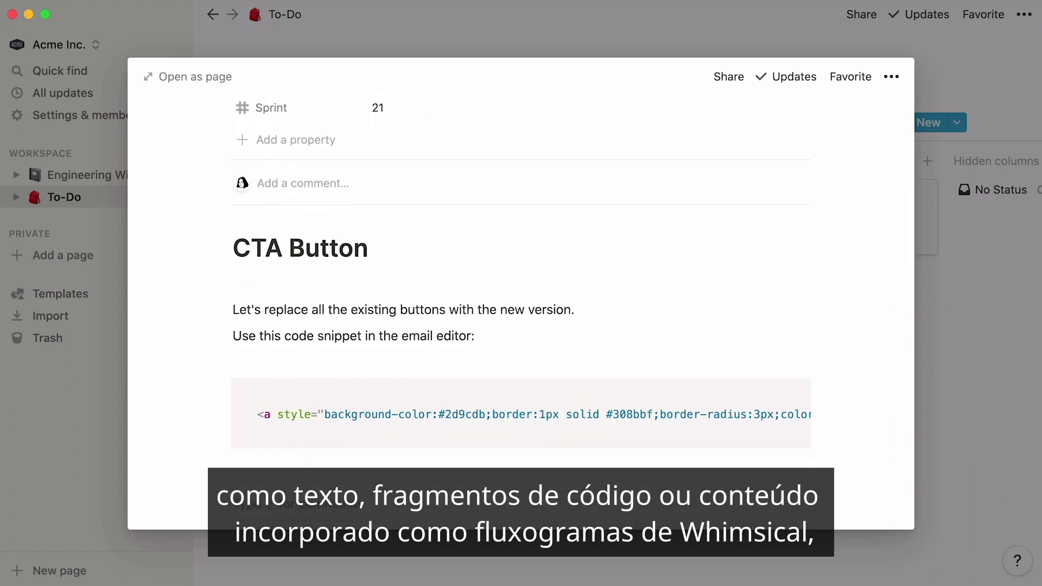
scroll(521, 315, down, 10)
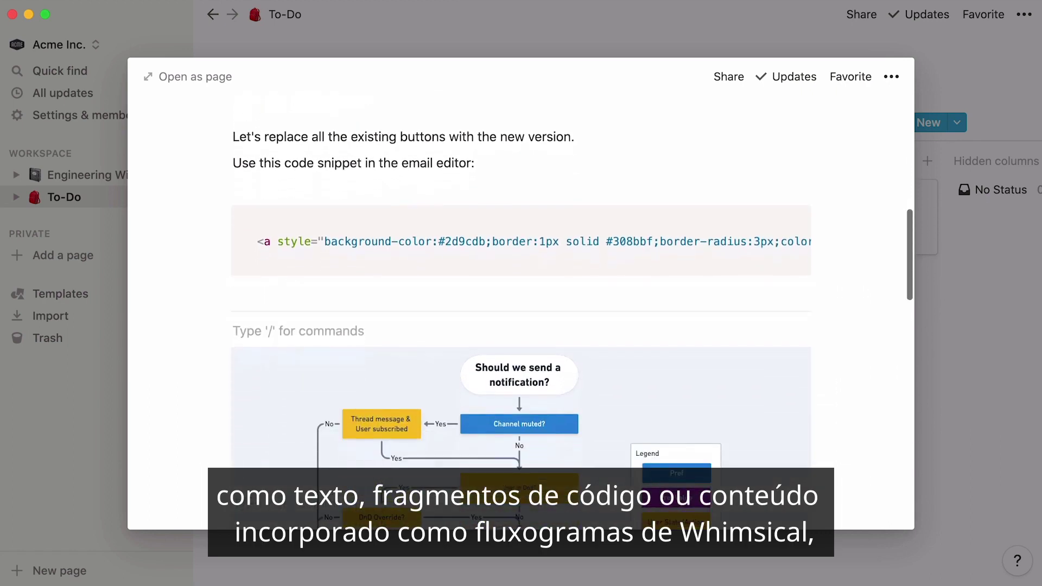
scroll(521, 314, down, 15)
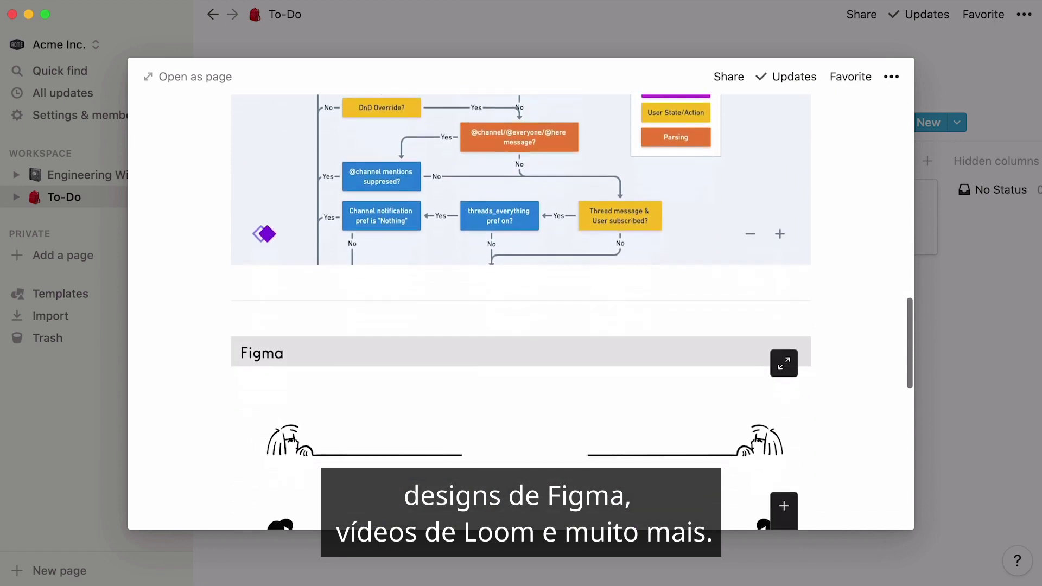
scroll(521, 314, down, 6)
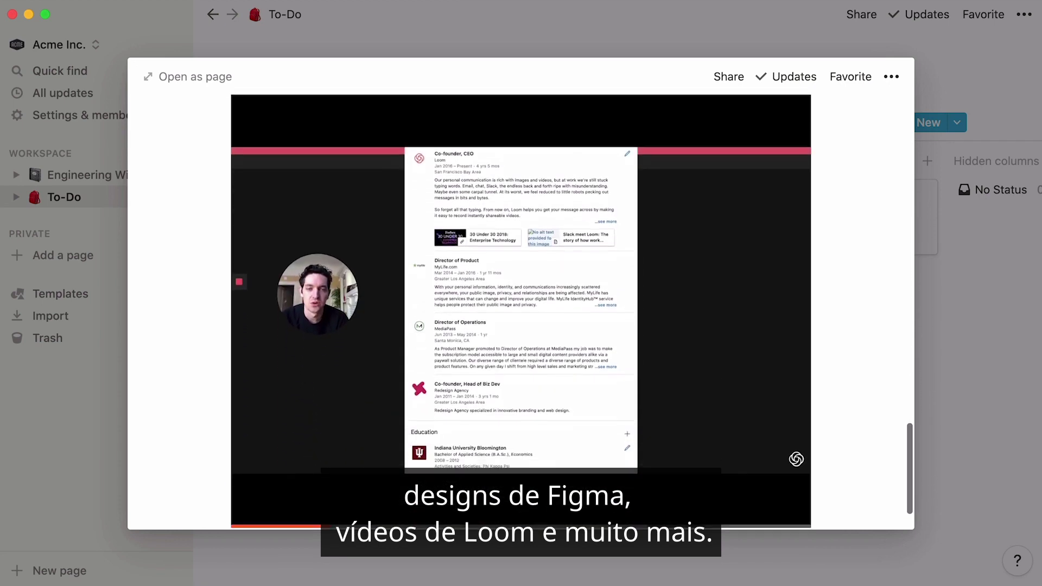
scroll(521, 315, up, 20)
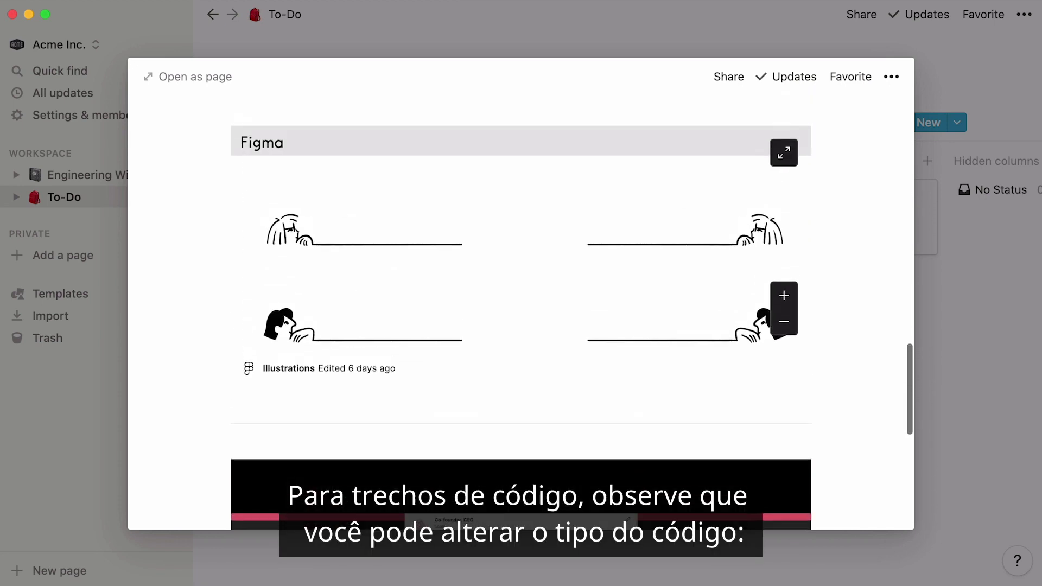
scroll(188, 340, up, 4)
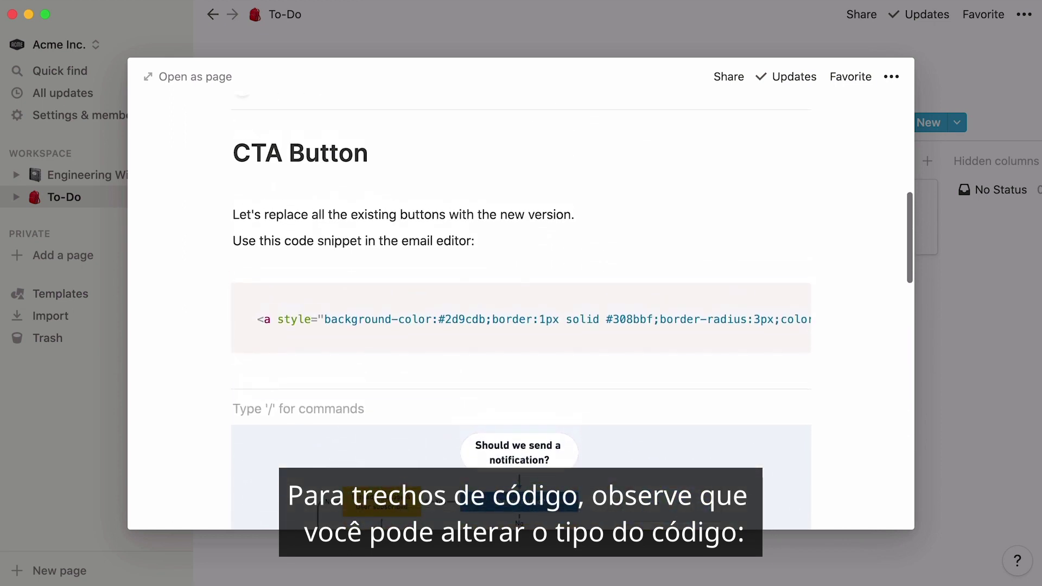
Browse the code block's language list and close it, keeping HTML.
click(255, 296)
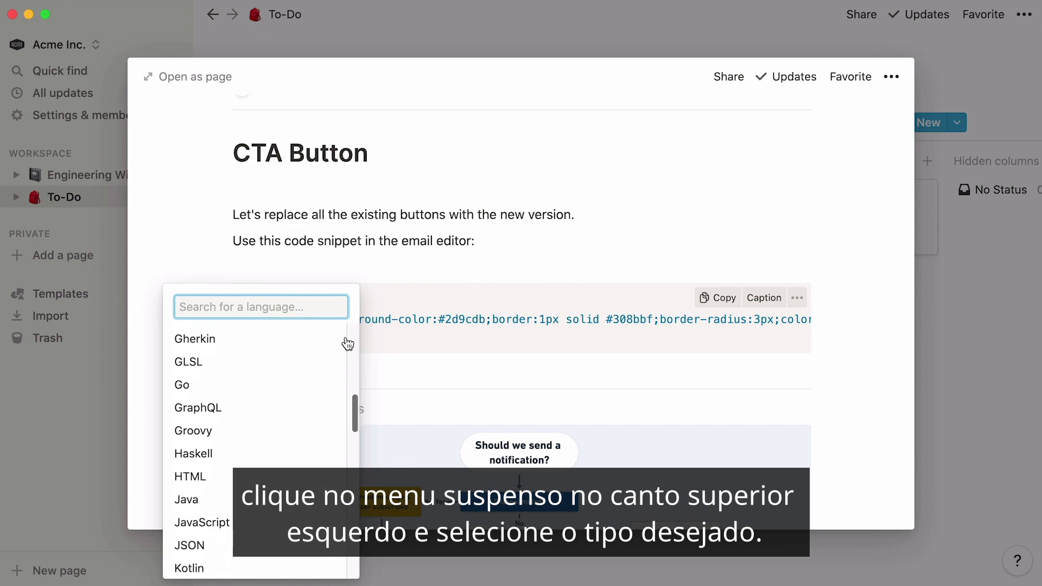
scroll(347, 344, down, 10)
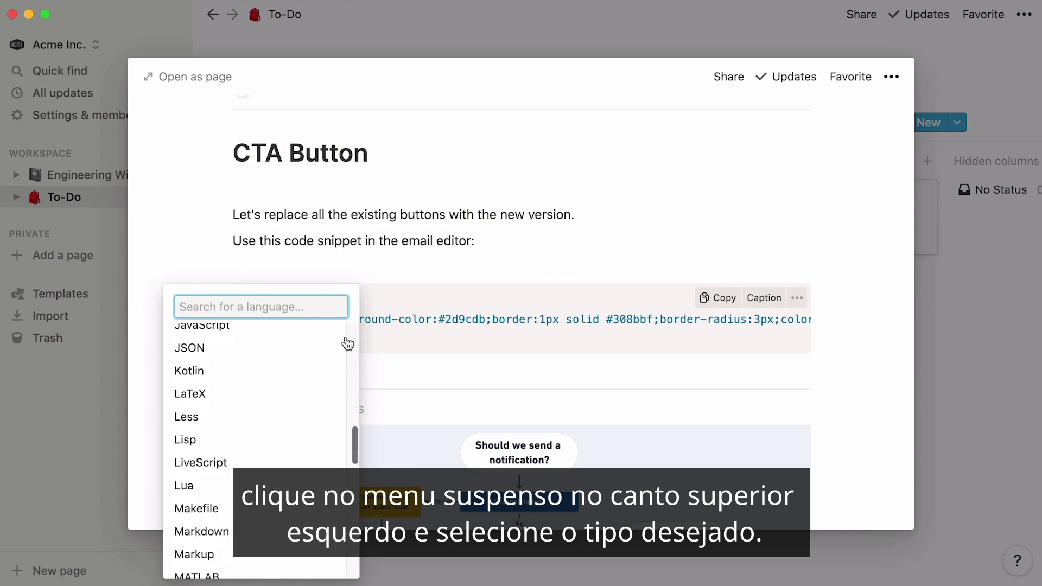
click(534, 295)
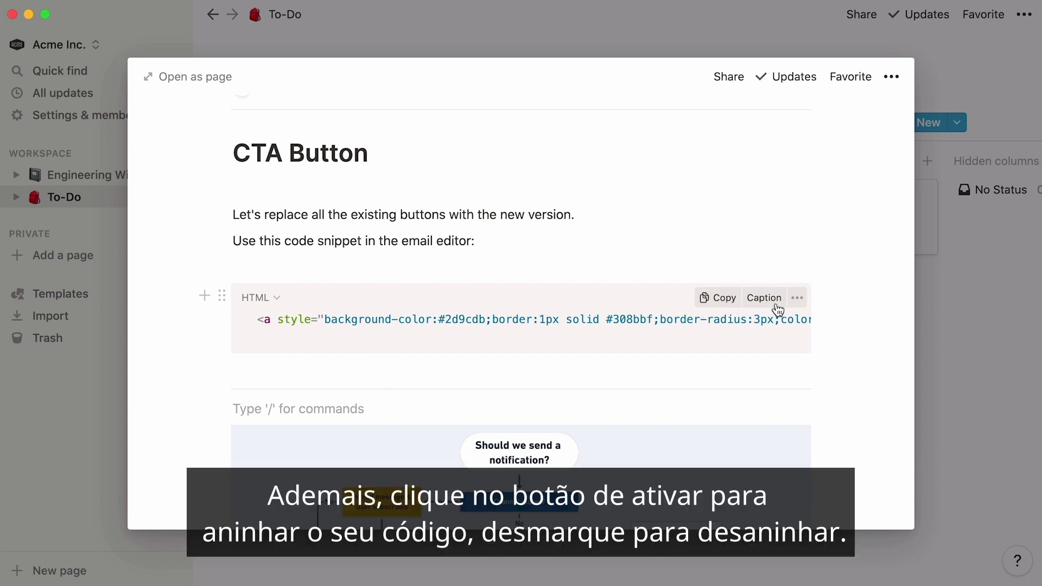
Toggle Wrap code on and back off for the code block.
click(796, 299)
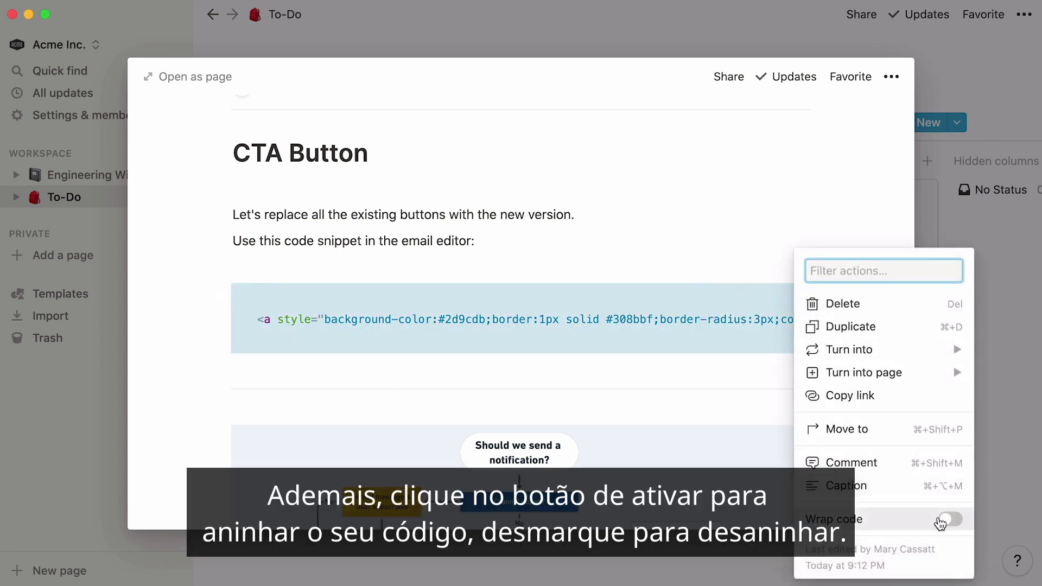
click(947, 519)
click(948, 520)
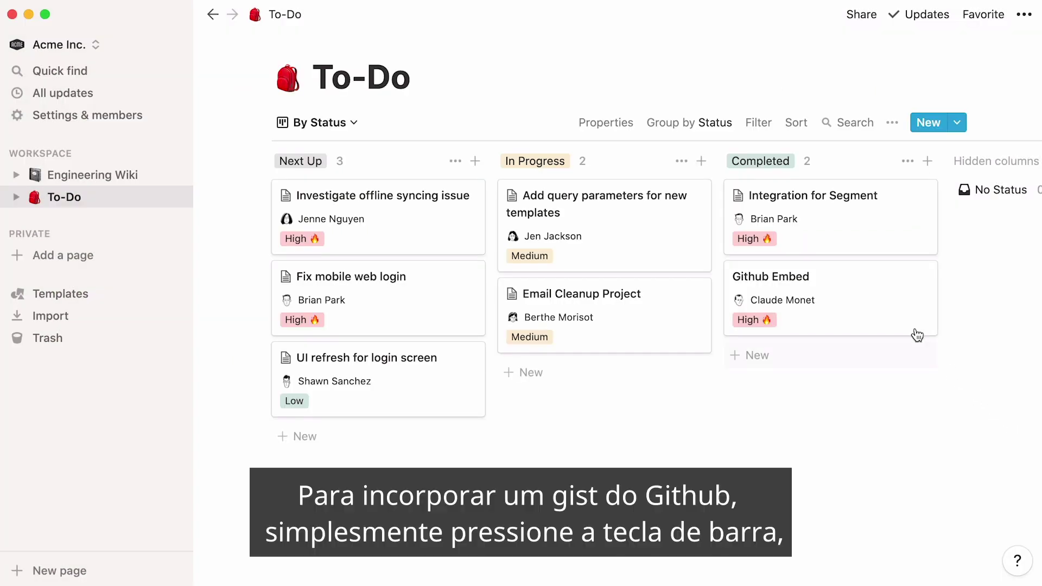
In the Github Embed task, embed the pasted React + Typescript Cheatsheet gist.
click(896, 299)
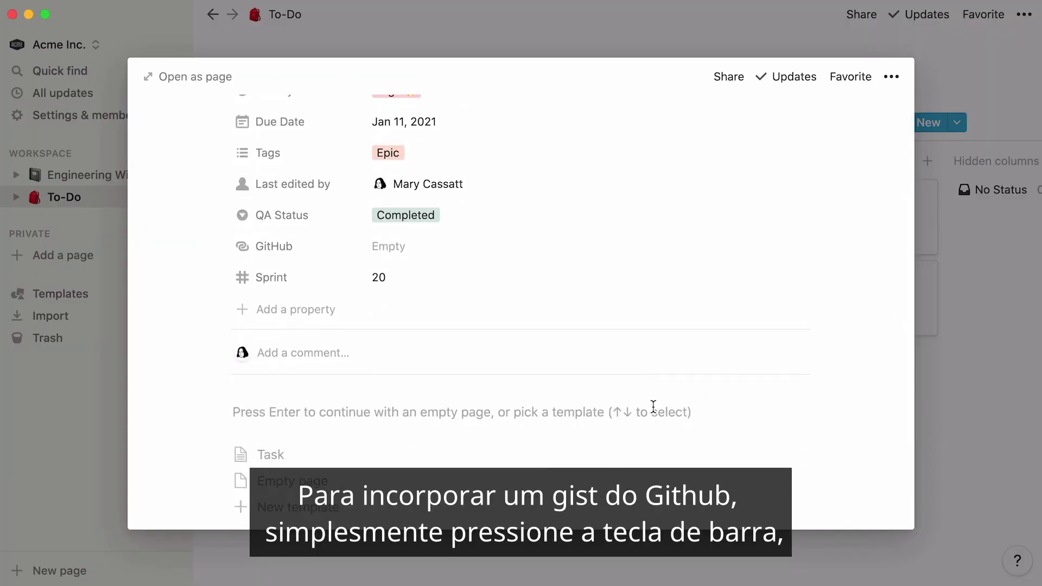
text(/g)
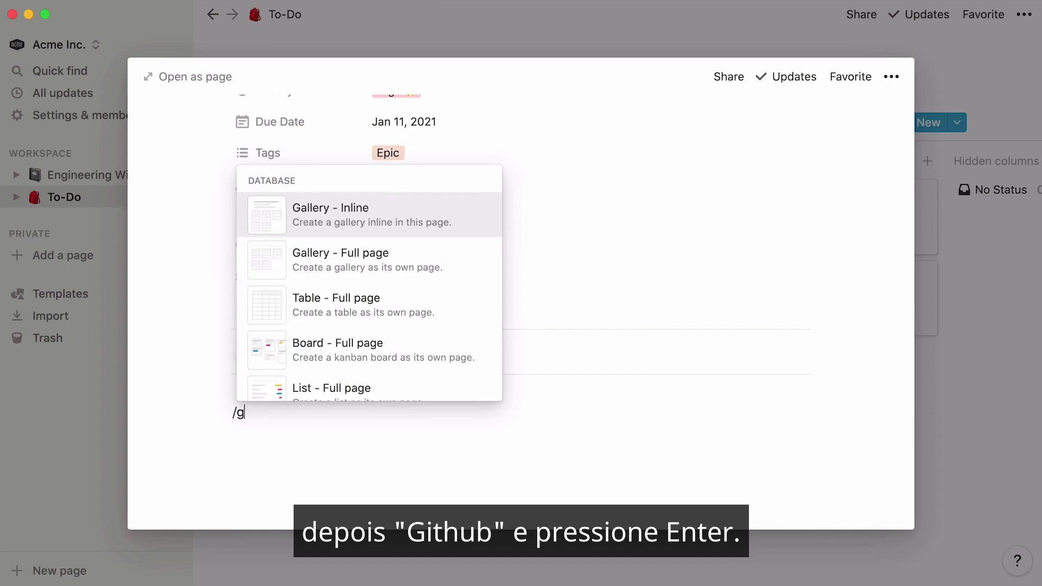
text(ithub)
key(Return)
key(super+v)
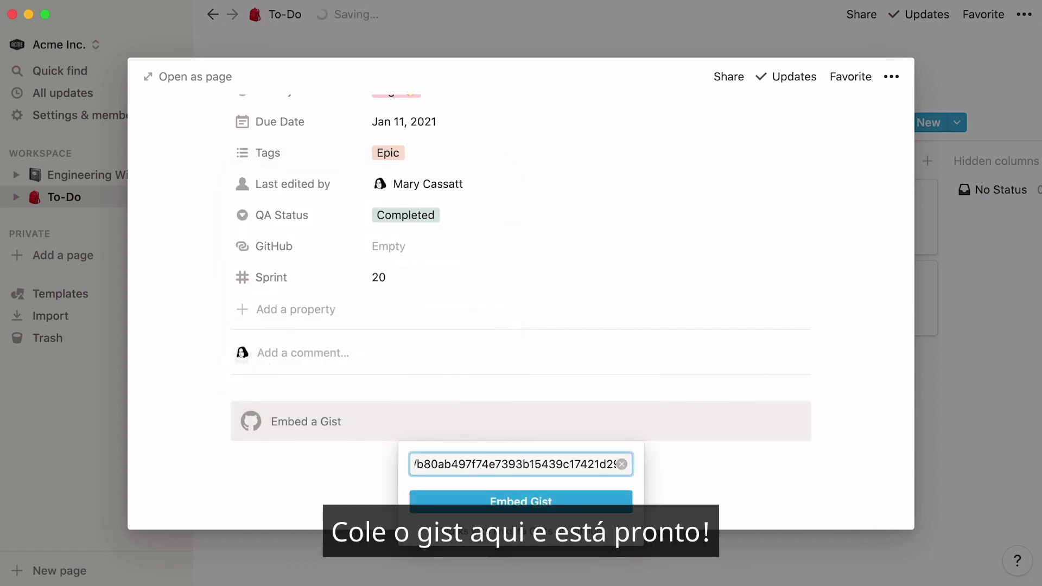
click(578, 501)
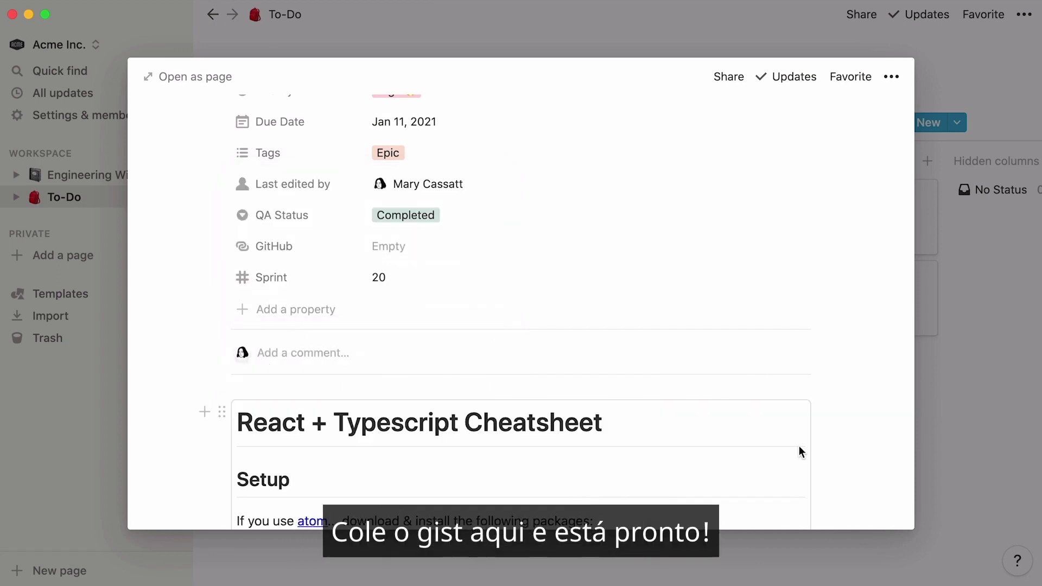
Add a CodePen embed block below the gist.
scroll(856, 434, down, 20)
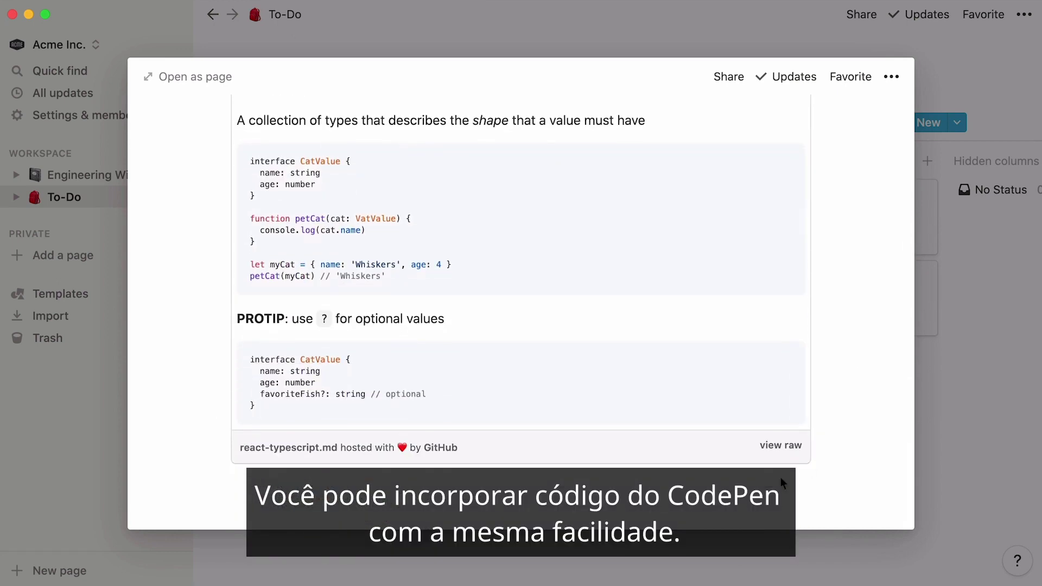
click(774, 485)
text(/codepen)
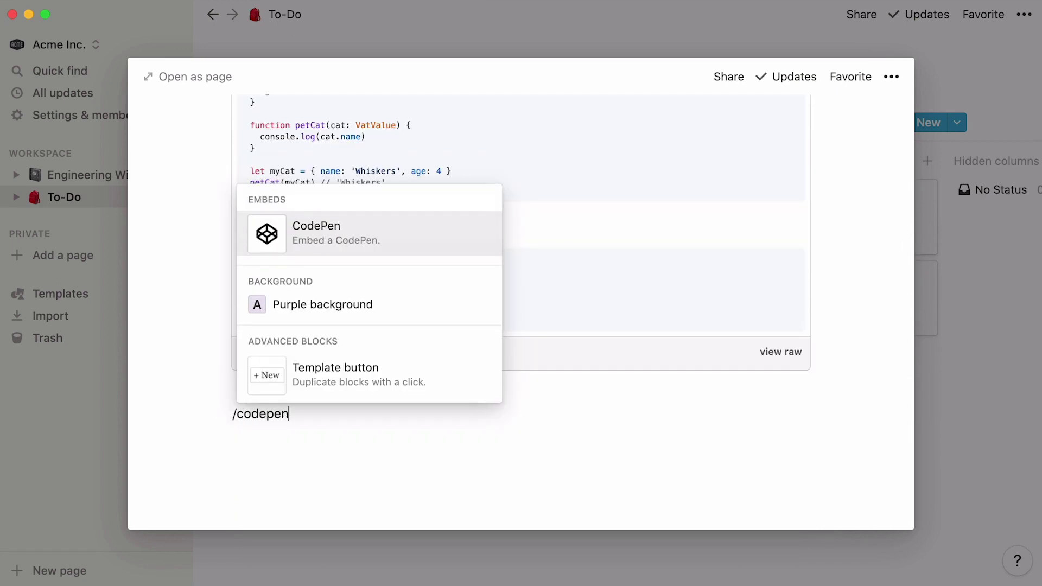
key(Return)
Start an /embed block below the CodePen embed, then return to the board.
scroll(763, 493, down, 1)
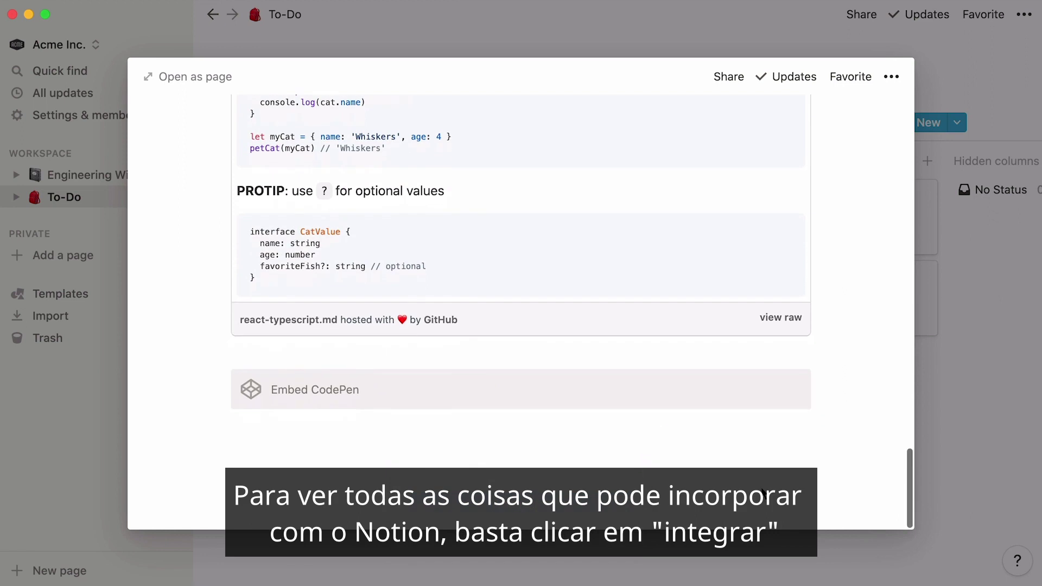
click(763, 493)
scroll(763, 492, down, 5)
text(/)
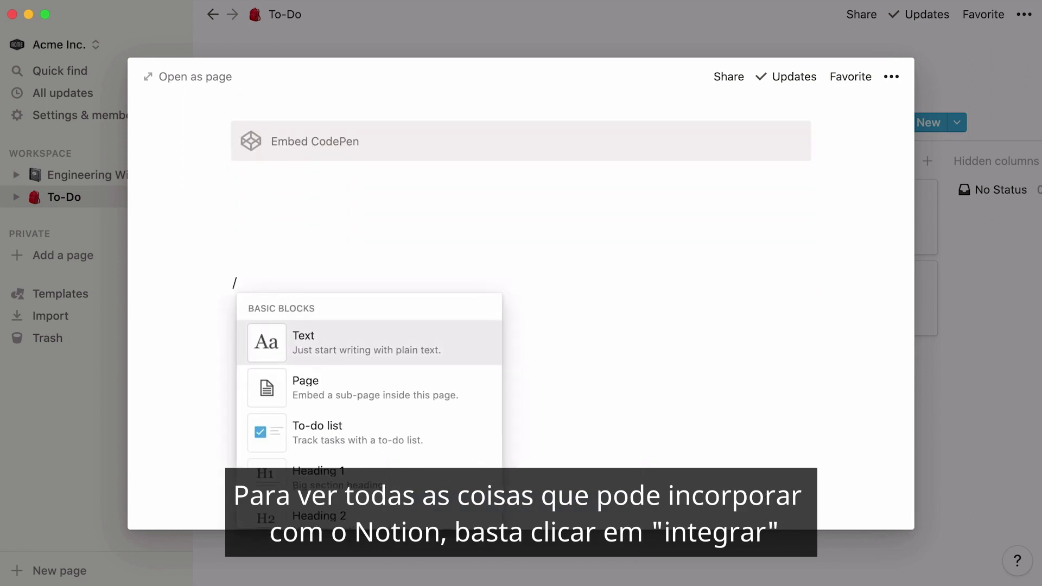
text(embed)
scroll(495, 472, down, 2)
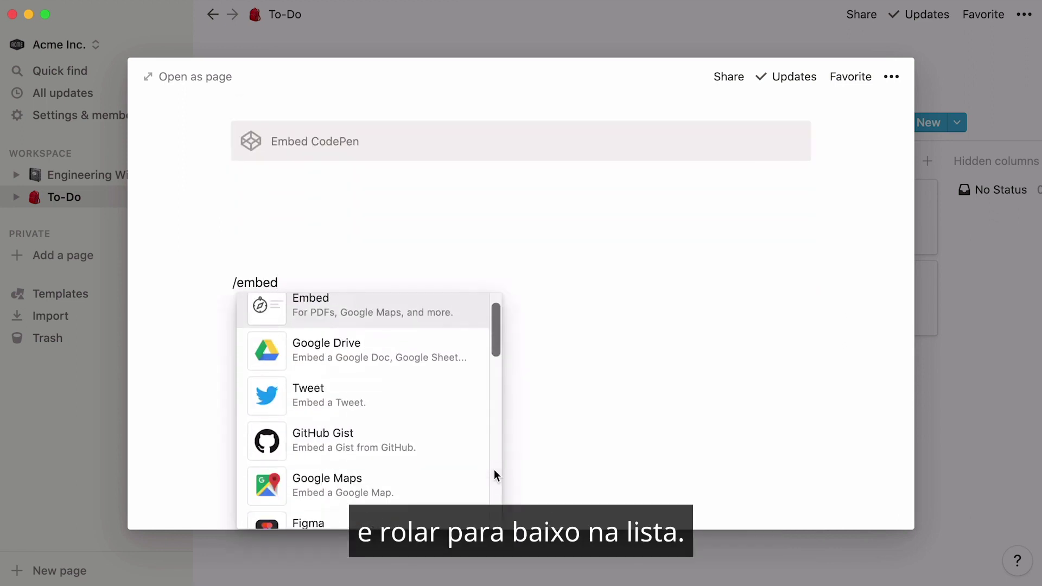
scroll(494, 473, down, 10)
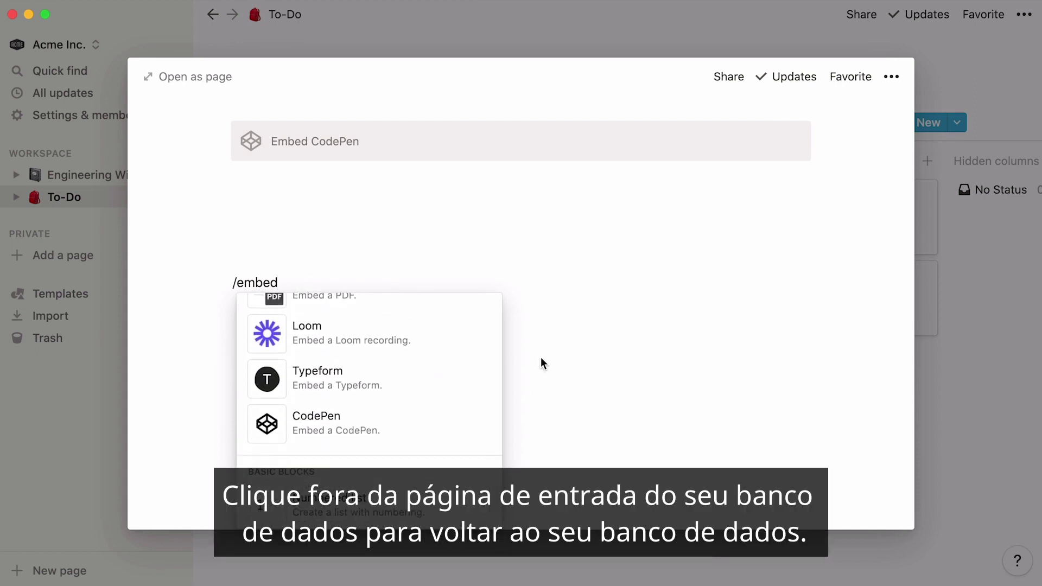
click(691, 26)
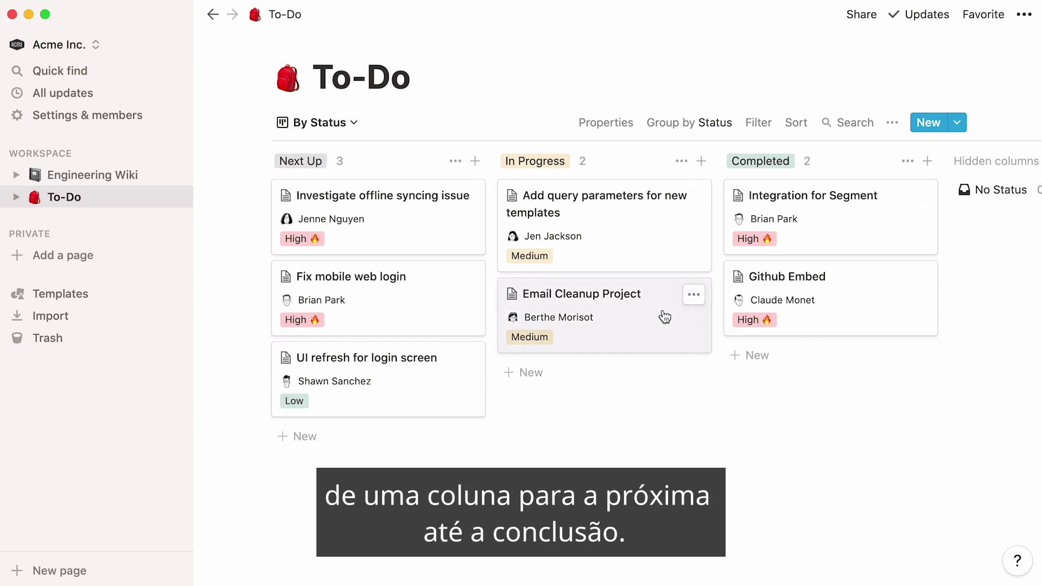
Move the Email Cleanup Project card from In Progress to the Completed column.
drag(662, 314, 777, 360)
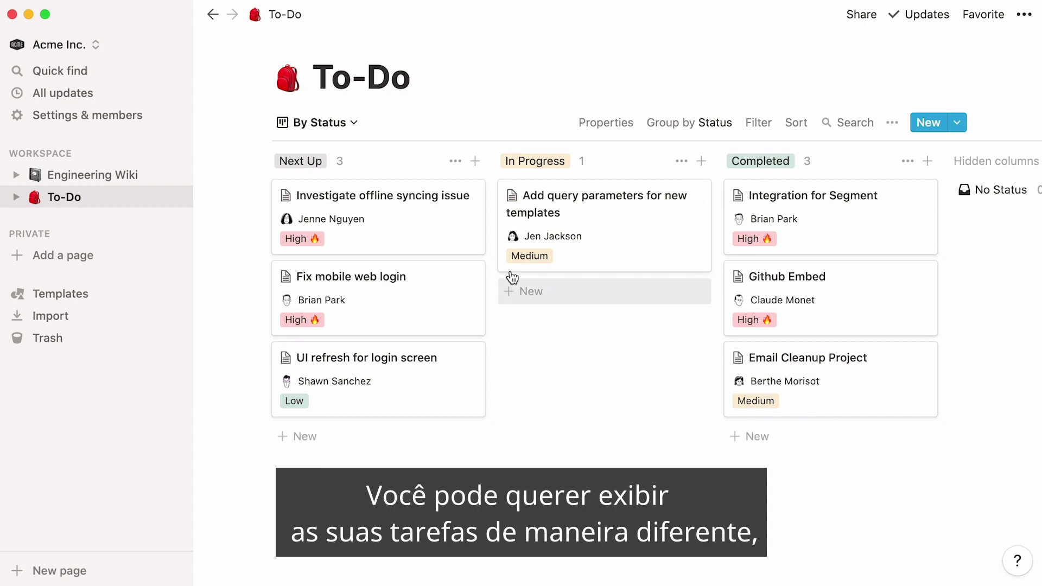
Switch the To-Do database from By Assignee to the Tasks table, then to the Tasks list view.
click(359, 125)
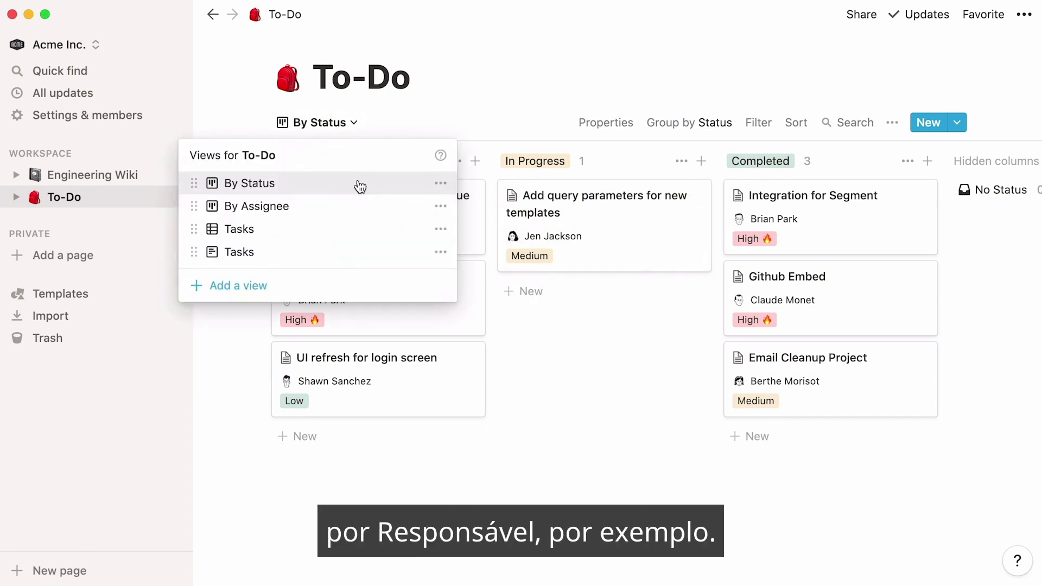
click(356, 206)
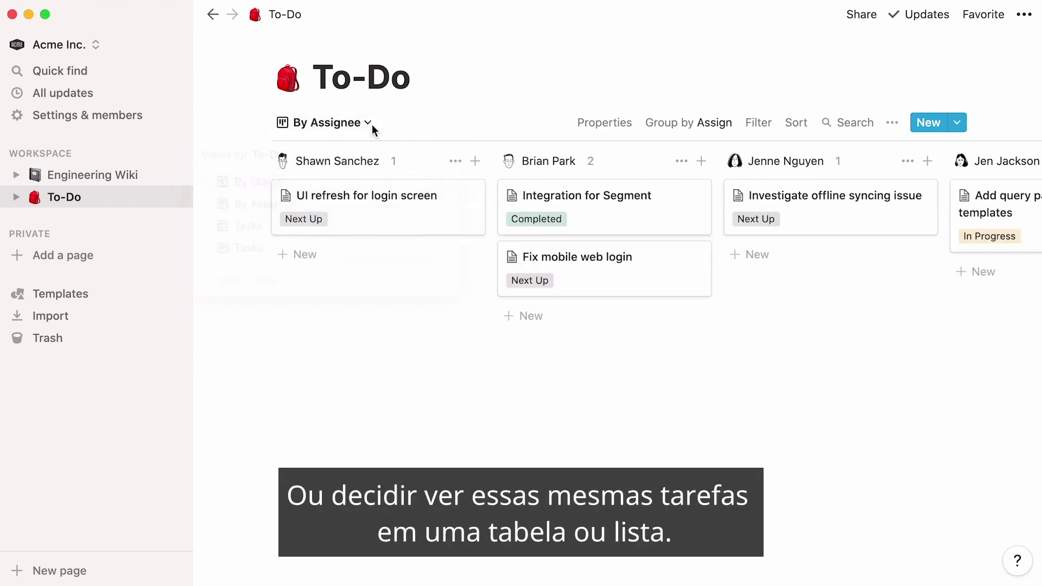
click(372, 125)
click(354, 227)
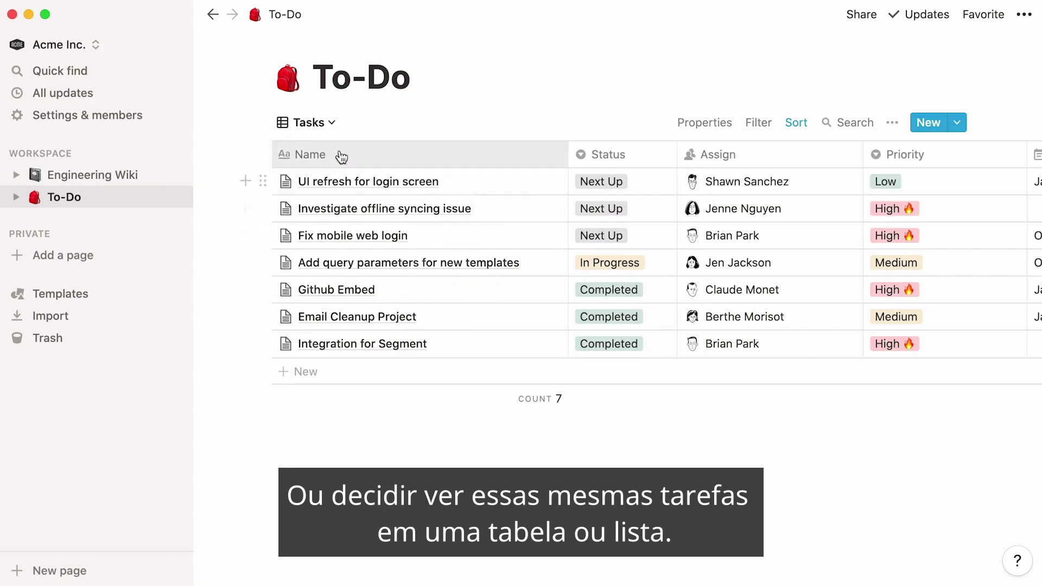
click(332, 123)
click(306, 251)
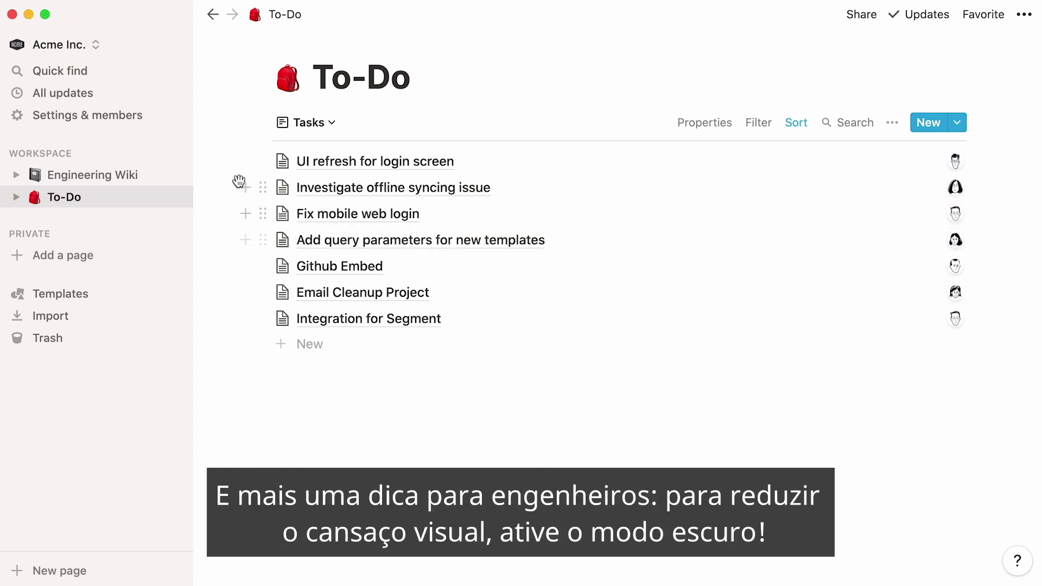
In Settings' Appearance page, switch the theme to Dark, then back to Light.
click(153, 120)
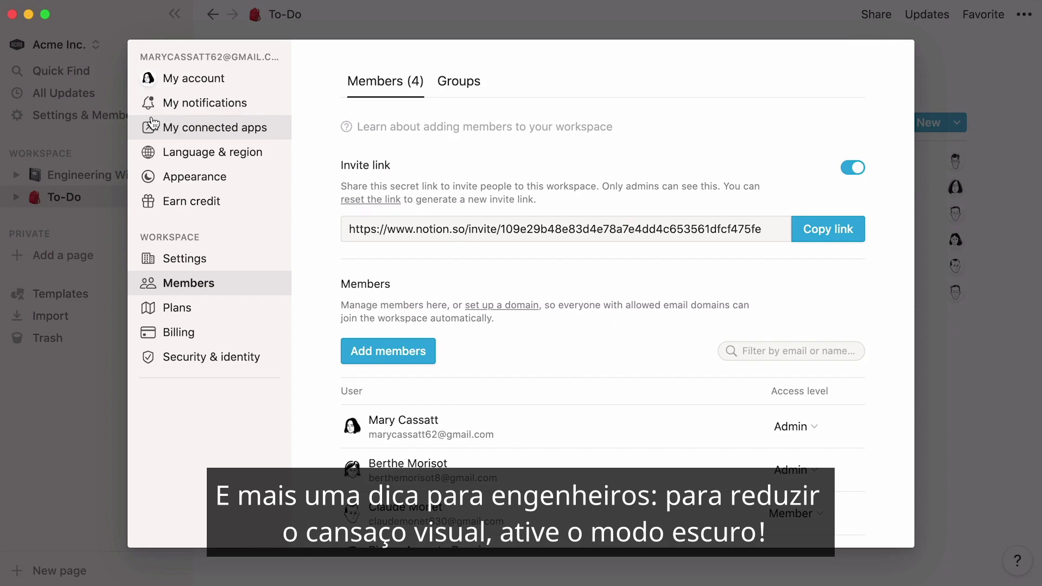
click(251, 178)
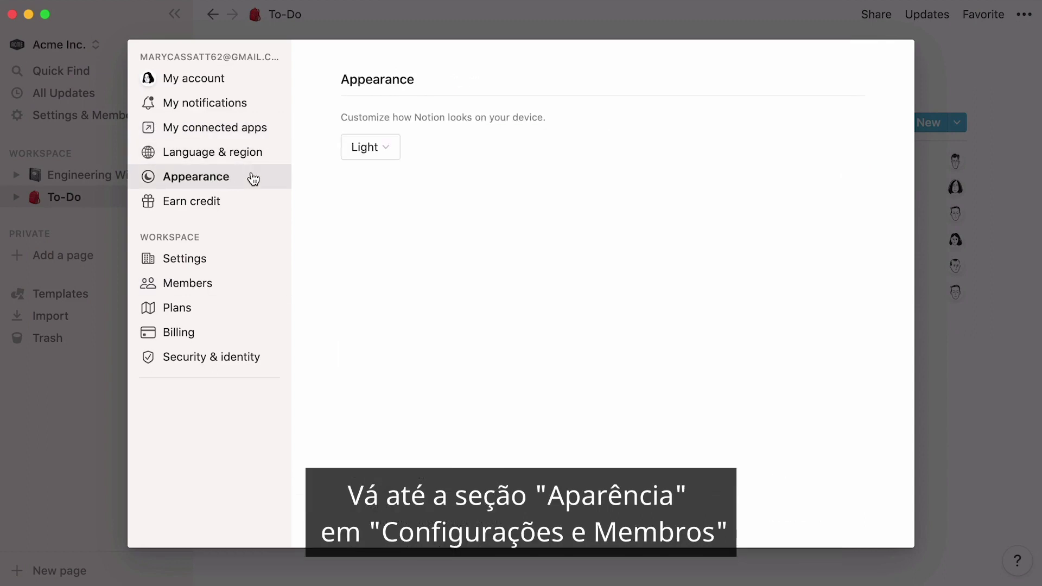
click(382, 153)
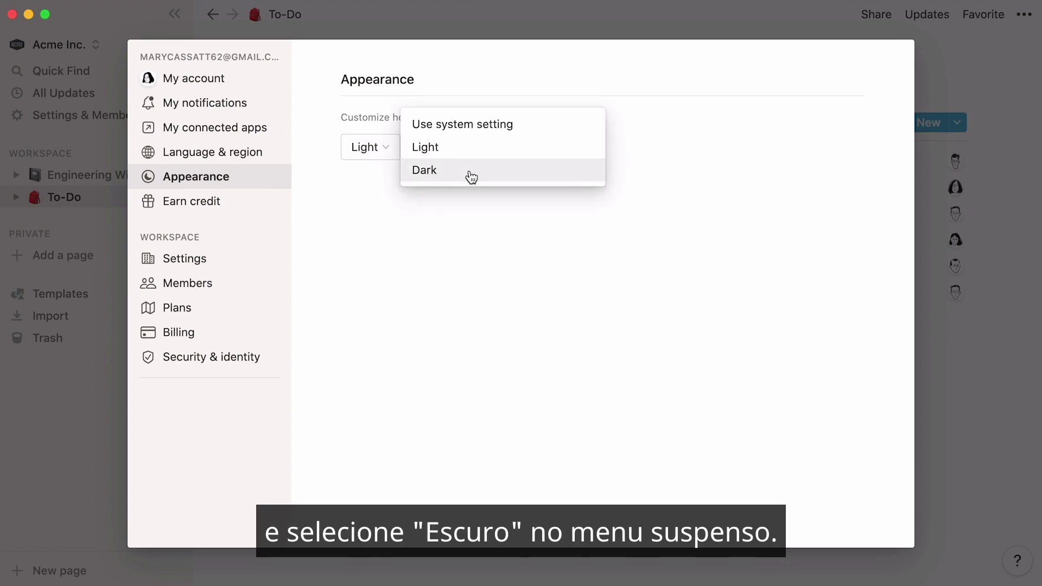
click(470, 170)
click(393, 154)
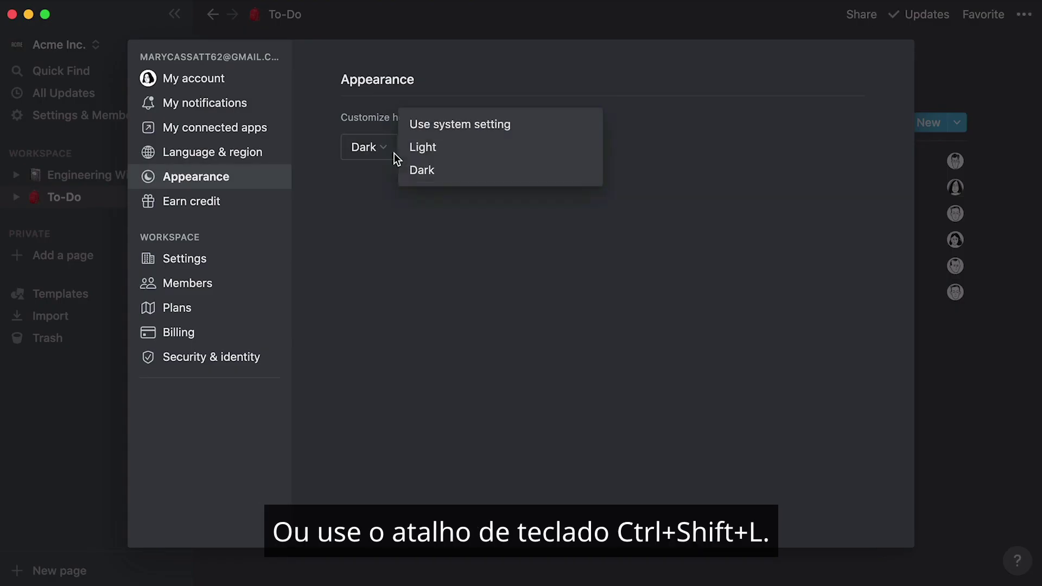
click(450, 157)
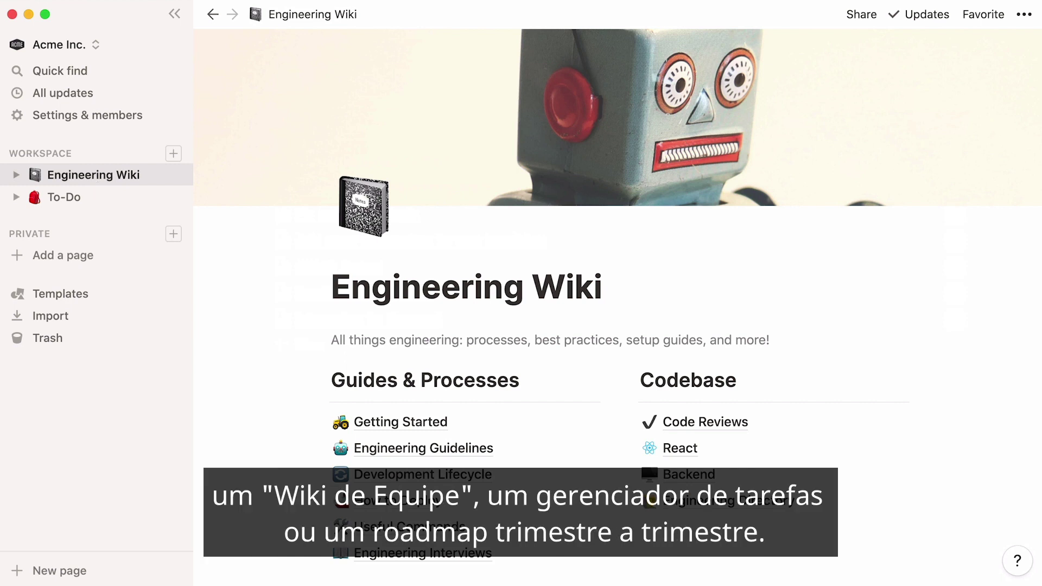
Go to the To-Do board from the sidebar.
click(64, 197)
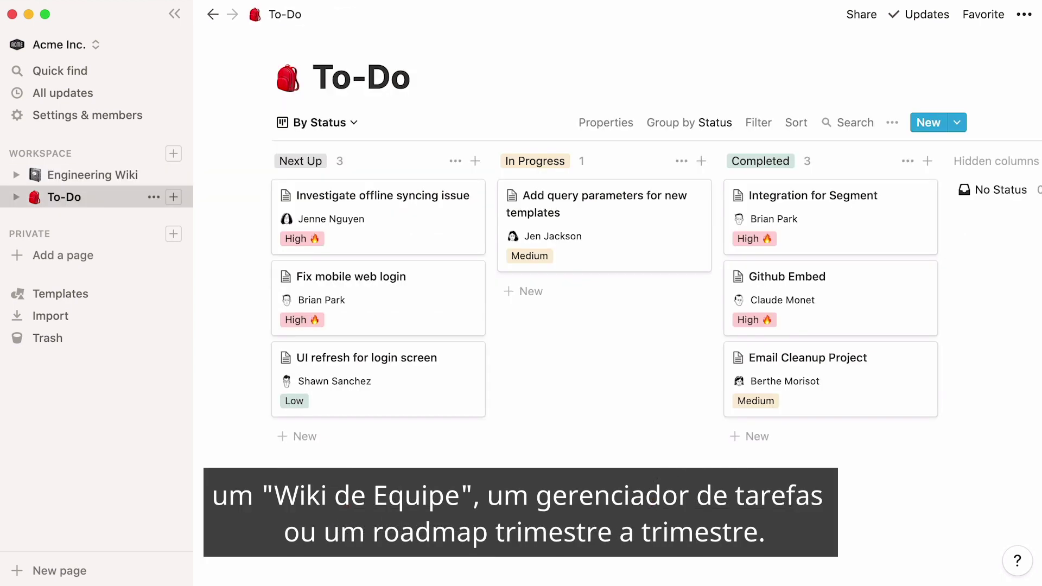